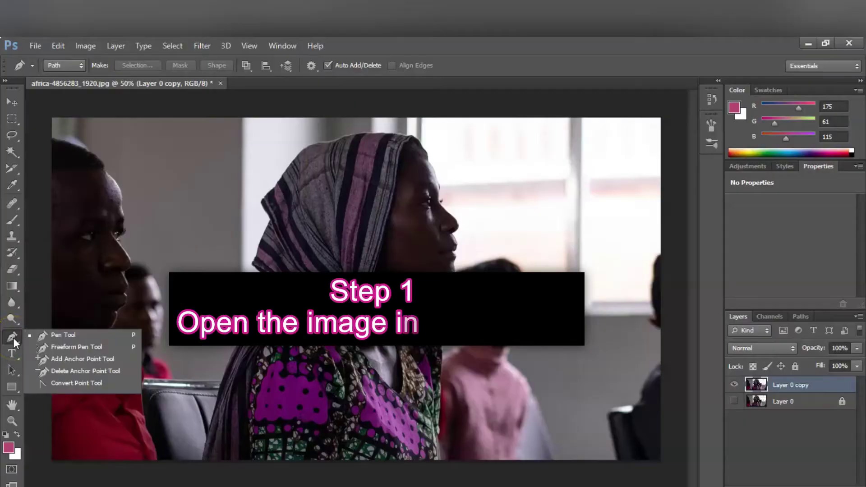
Switch to the Pen Tool and set the first anchor at the photo's bottom edge
left_click(74, 338)
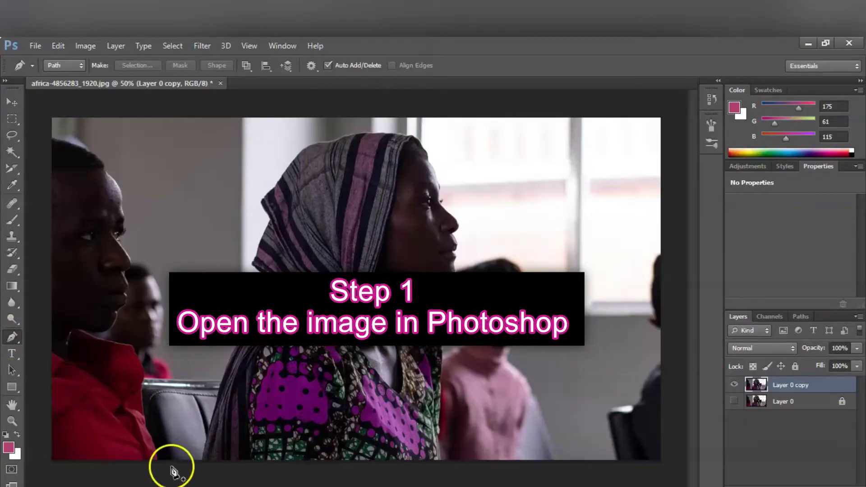
left_click(203, 461)
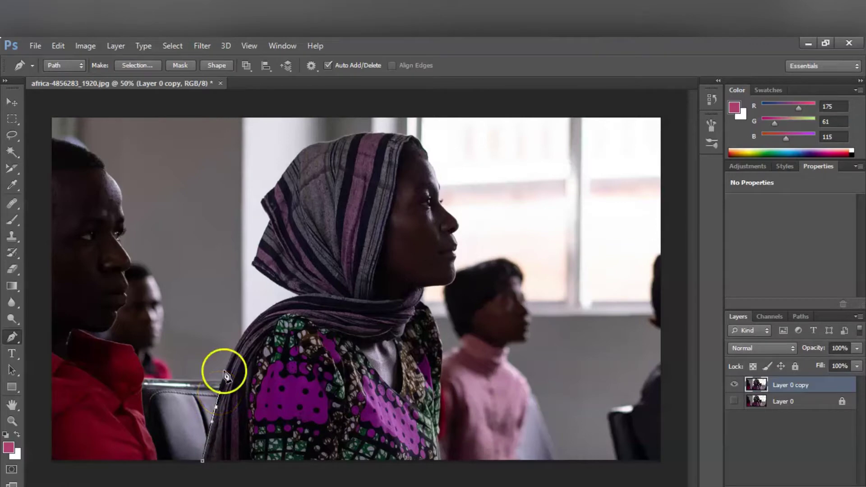
Place anchors up her back, over the headscarf, and down her neck and chest to the bottom edge
left_click(235, 354)
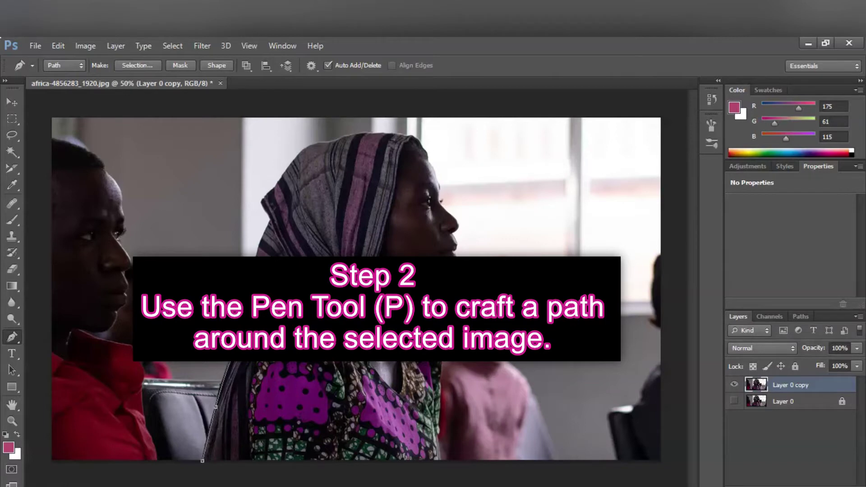
left_click_drag(274, 305, 300, 297)
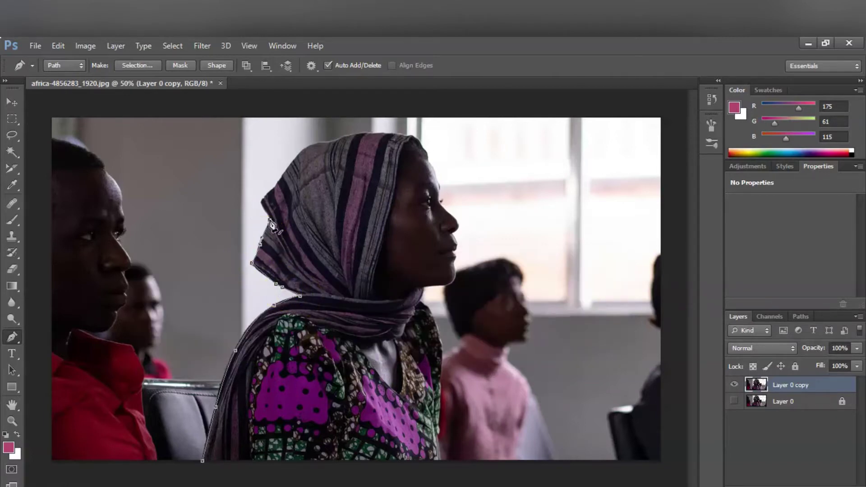
left_click_drag(310, 148, 404, 138)
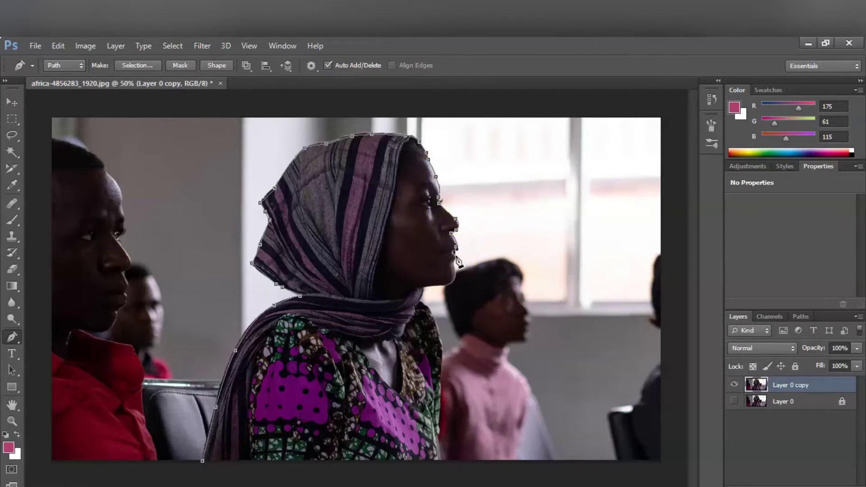
left_click(423, 286)
left_click(420, 300)
left_click(431, 312)
left_click(439, 335)
left_click(441, 350)
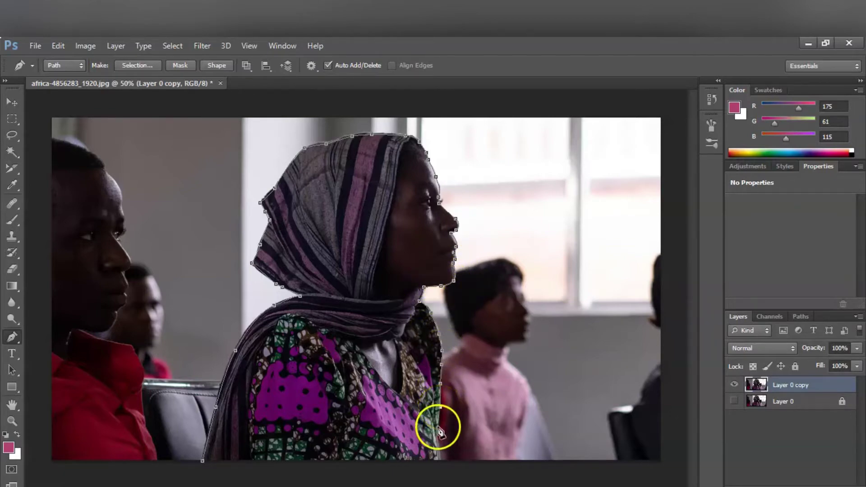
left_click(440, 459)
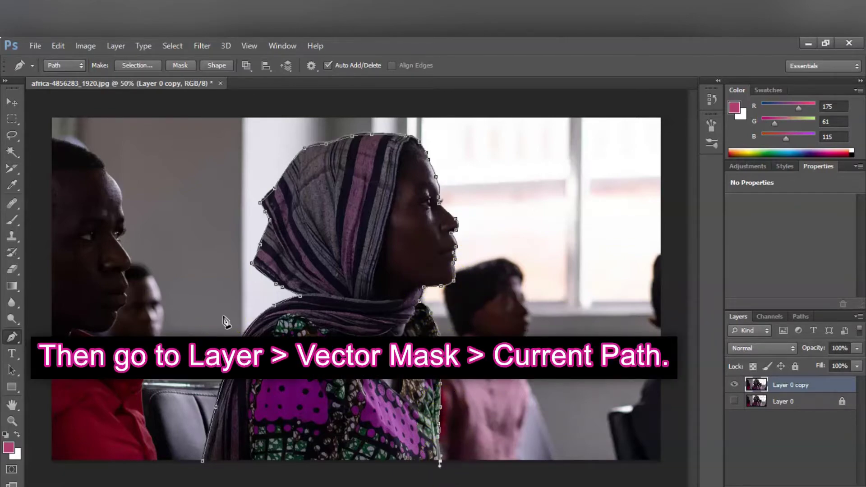
Turn the traced path into a vector mask and rename the layer 'Face layer'
left_click(115, 47)
mouse_move(134, 186)
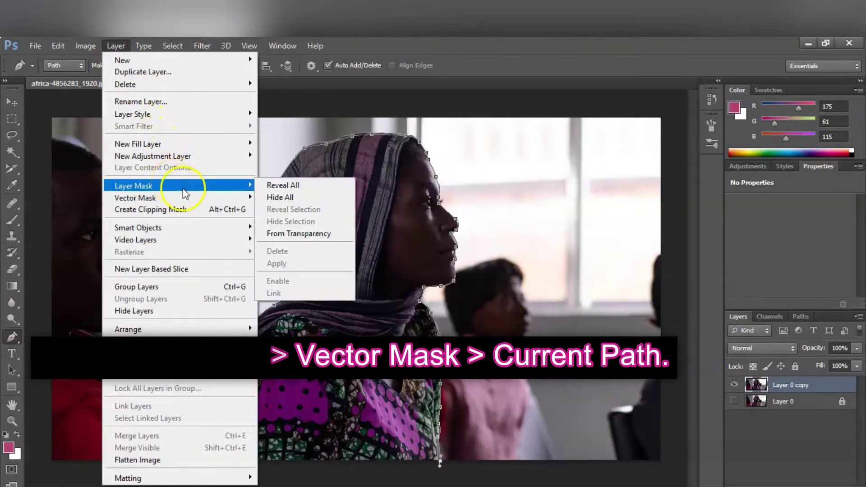
left_click(298, 219)
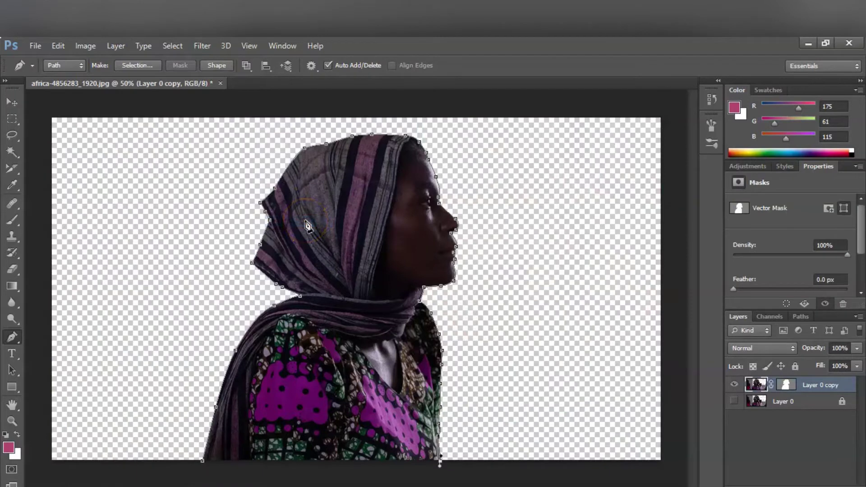
double_click(819, 384)
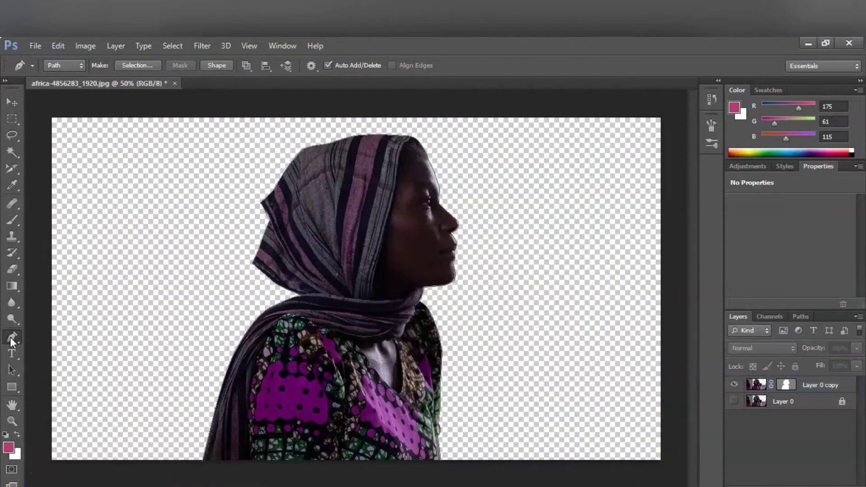
type("Face layer")
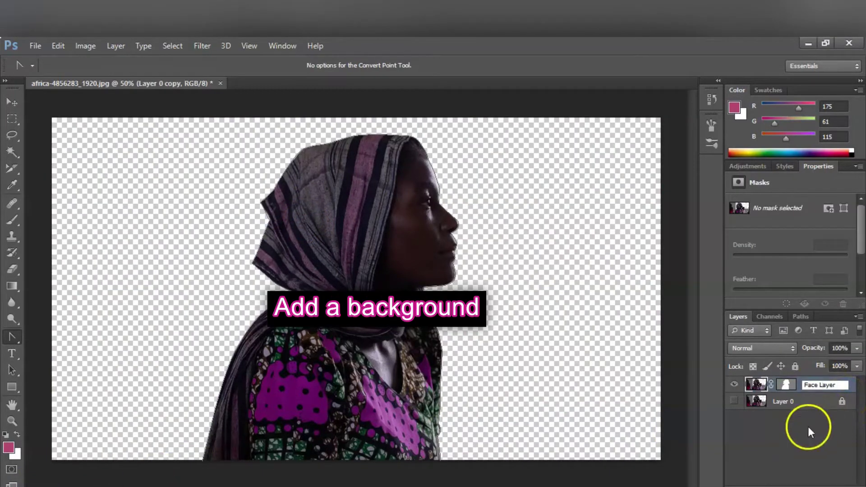
Place the silver-955496_1920 image and move its layer below Face Layer
left_click(808, 432)
left_click(823, 486)
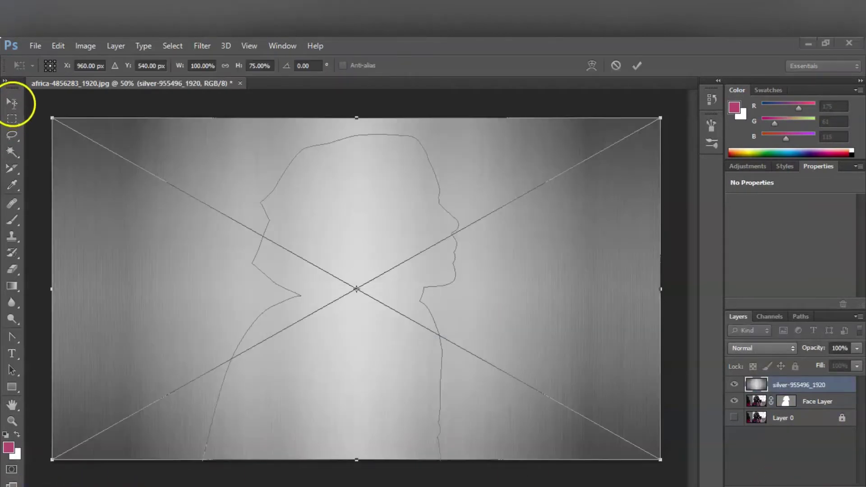
left_click(12, 102)
left_click(372, 226)
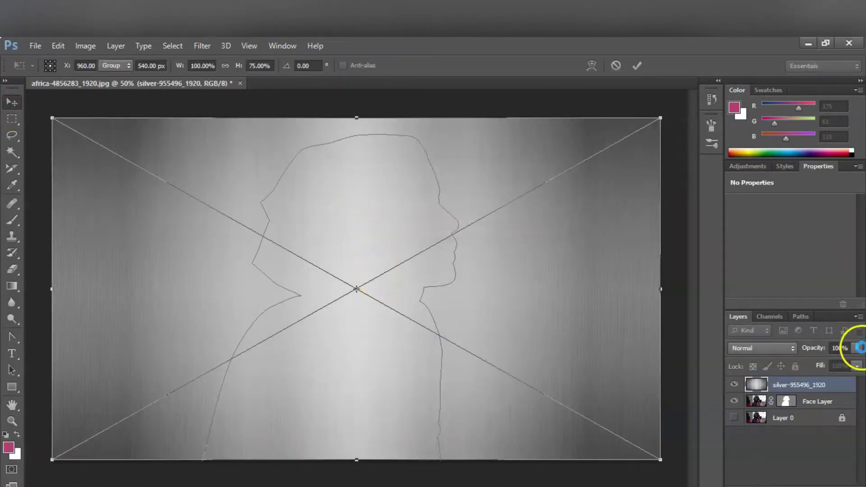
left_click_drag(818, 384, 818, 404)
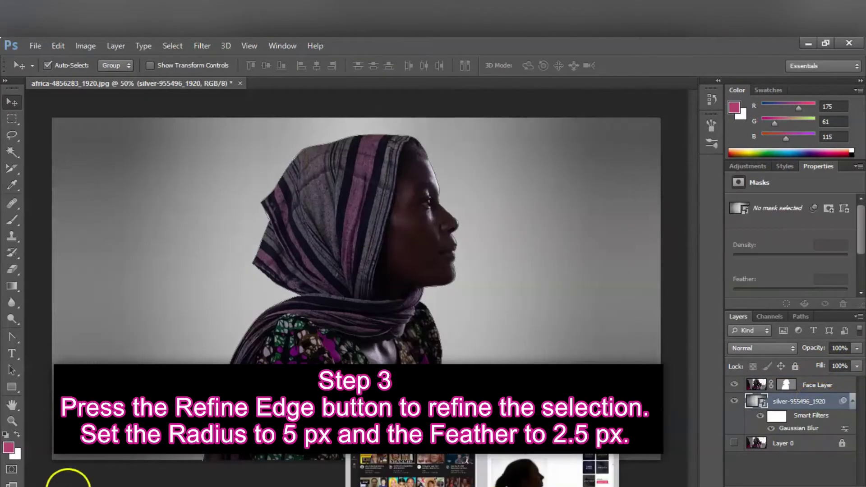
Refine Face Layer's edges with radius 5.5 px and feather 2.5 px, output to a layer mask
left_click(817, 385)
left_click(172, 46)
left_click(222, 170)
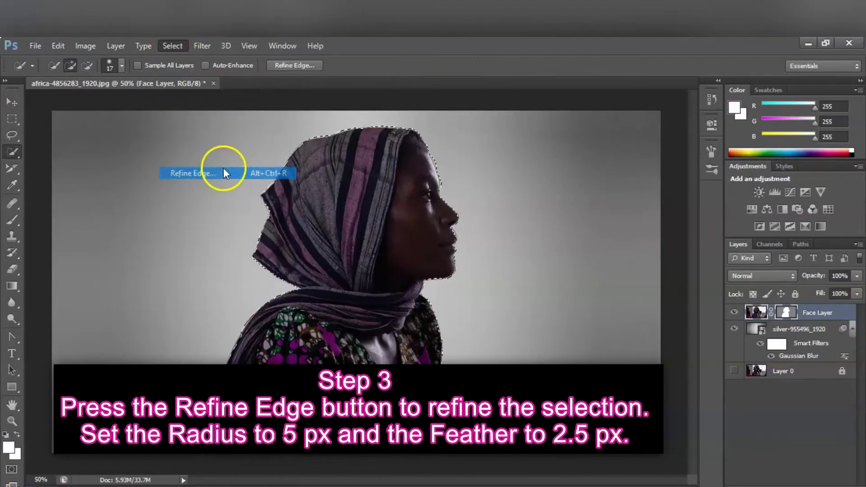
type("5.5")
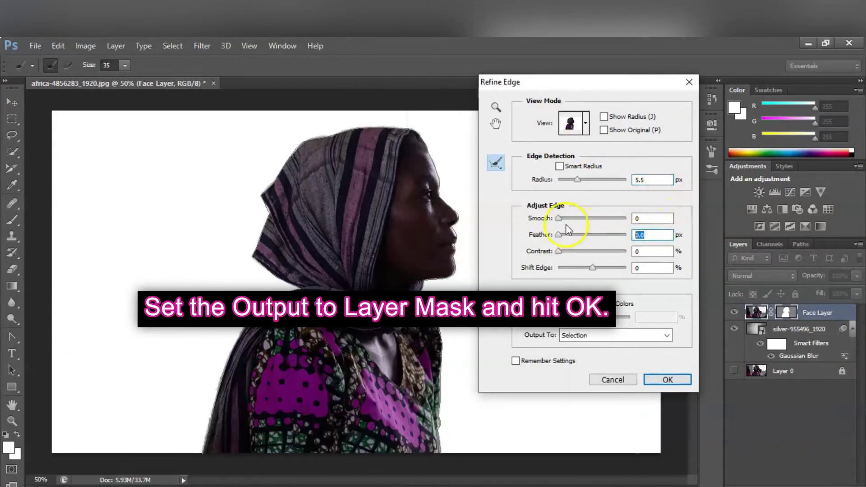
left_click(607, 334)
left_click(598, 357)
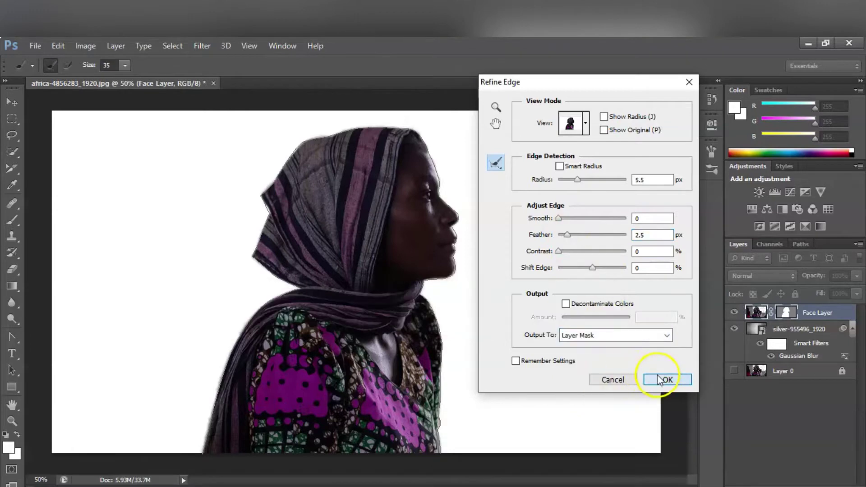
left_click(656, 379)
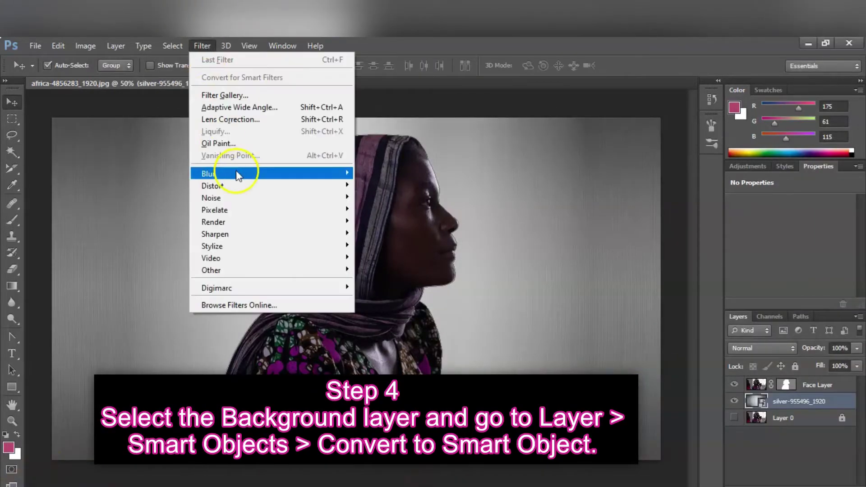
Give the silver layer a 55-pixel Gaussian Blur, then hide Face Layer
mouse_move(210, 173)
left_click(395, 260)
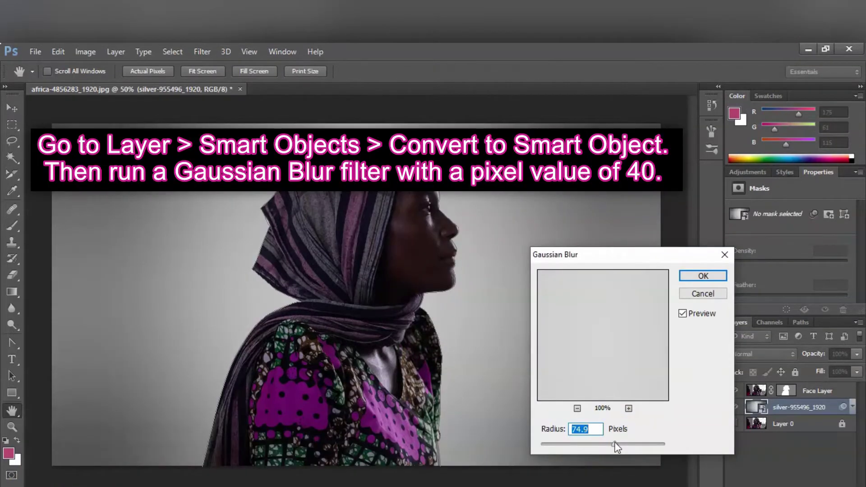
left_click_drag(611, 445, 610, 445)
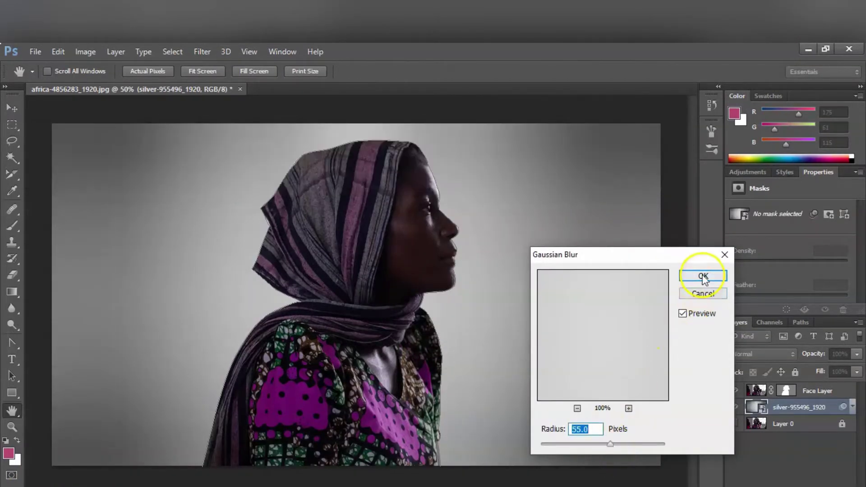
left_click(703, 276)
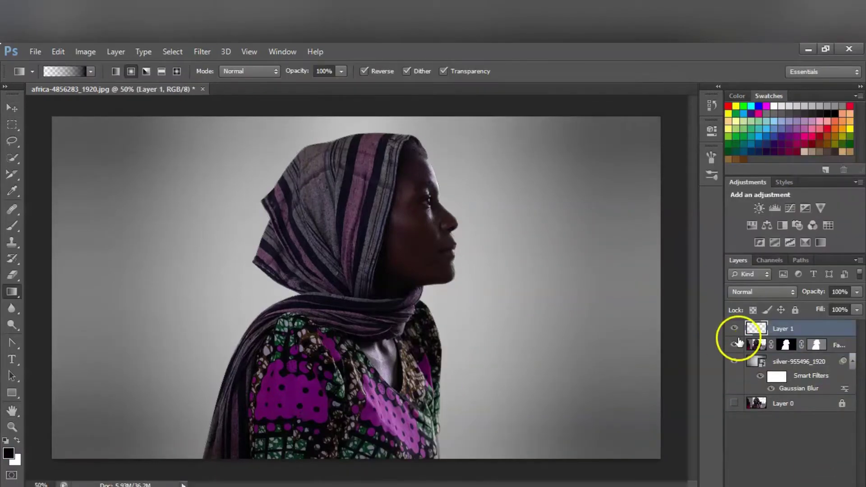
left_click(735, 344)
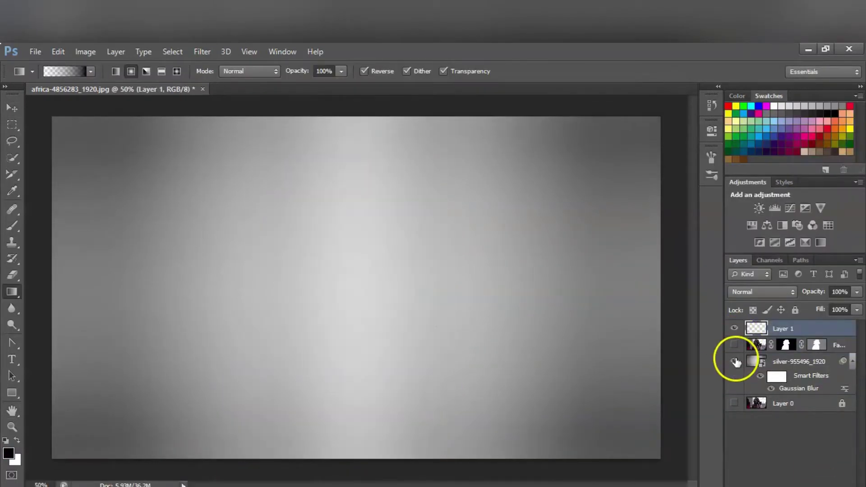
Hide the silver layer and rename Layer 1 to Vignette
left_click(735, 361)
double_click(791, 328)
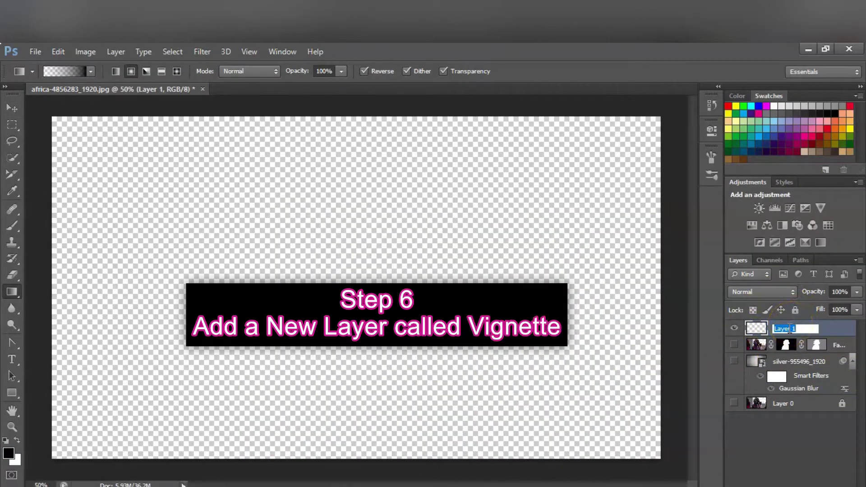
right_click(790, 328)
left_click(768, 386)
type("Vignette")
key("Return")
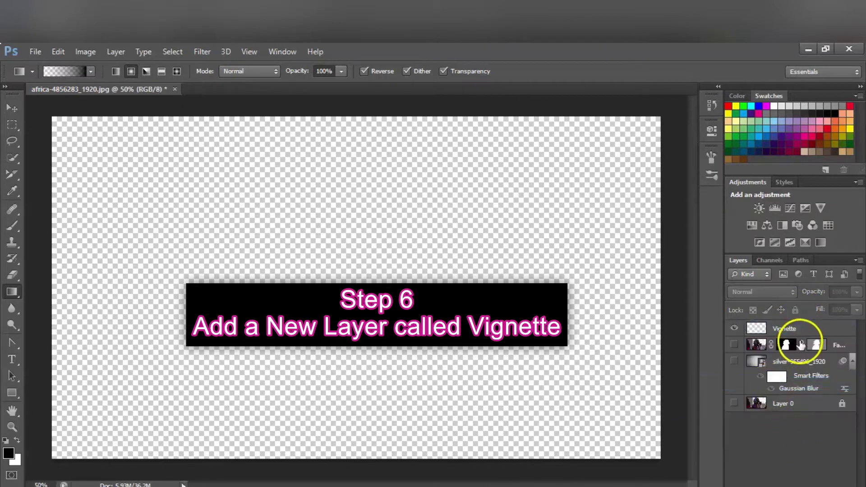
Zoom out, draw a first gradient across the Vignette layer, then undo it
left_click(12, 427)
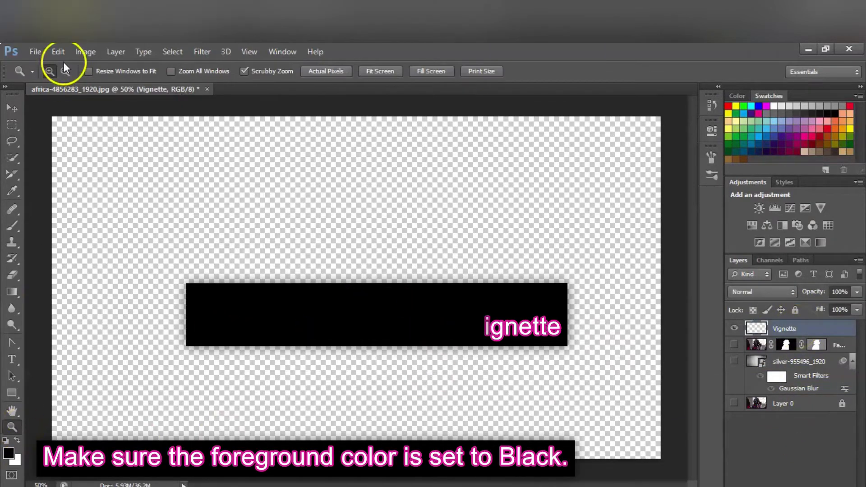
left_click(193, 205, "alt")
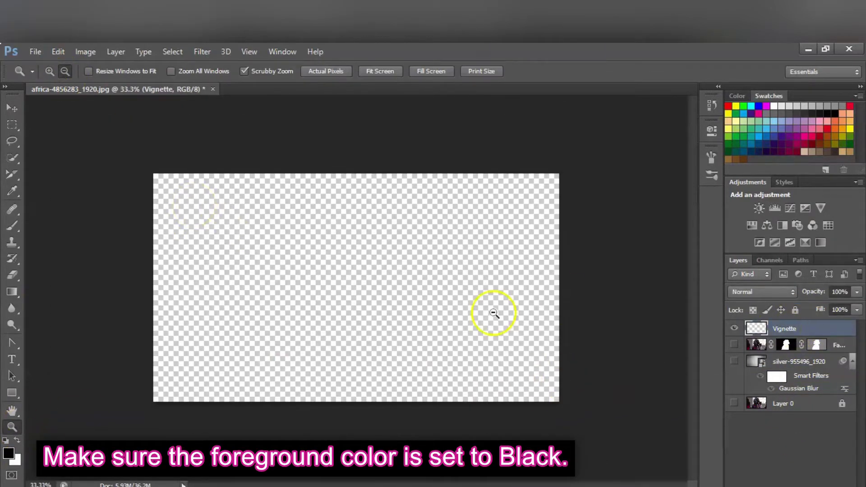
left_click(12, 292)
key("ctrl+minus")
mouse_move(40, 282)
left_mouse_down()
mouse_move(606, 275)
mouse_move(692, 284)
mouse_move(682, 284)
left_mouse_up()
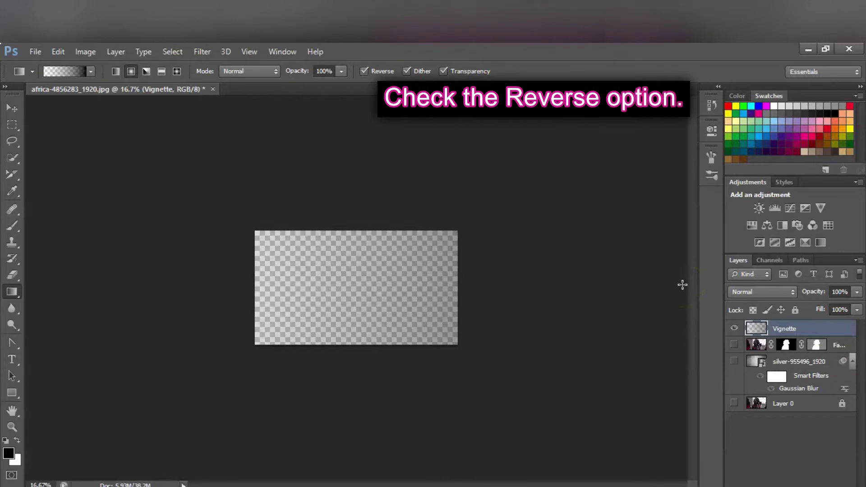
left_click(58, 52)
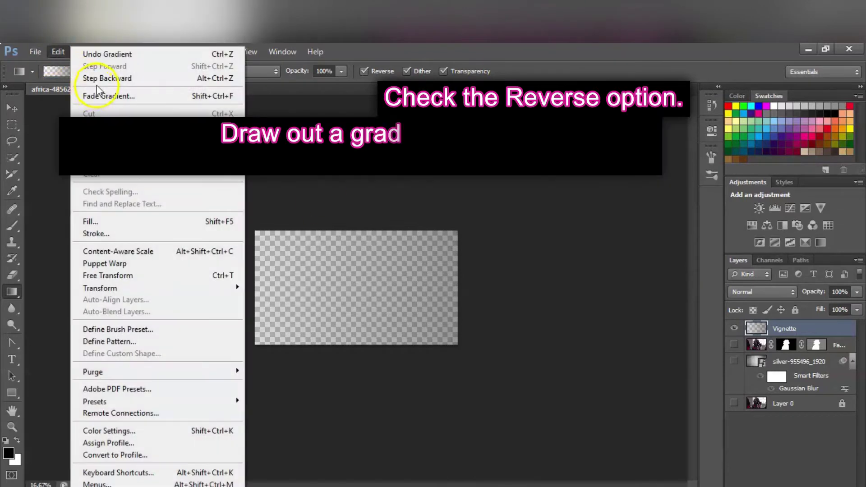
left_click(90, 77)
Redraw the radial gradient from the centre outward until the canvas edges darken
left_click_drag(338, 285, 470, 285)
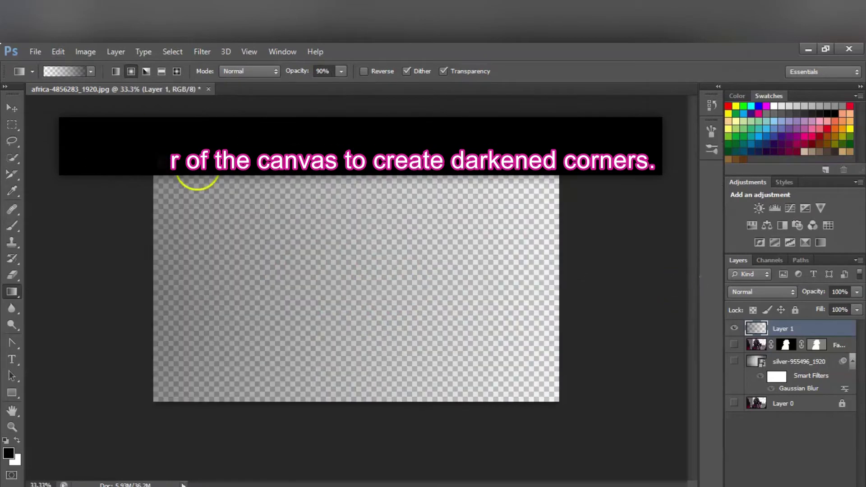
left_click_drag(397, 275, 680, 473)
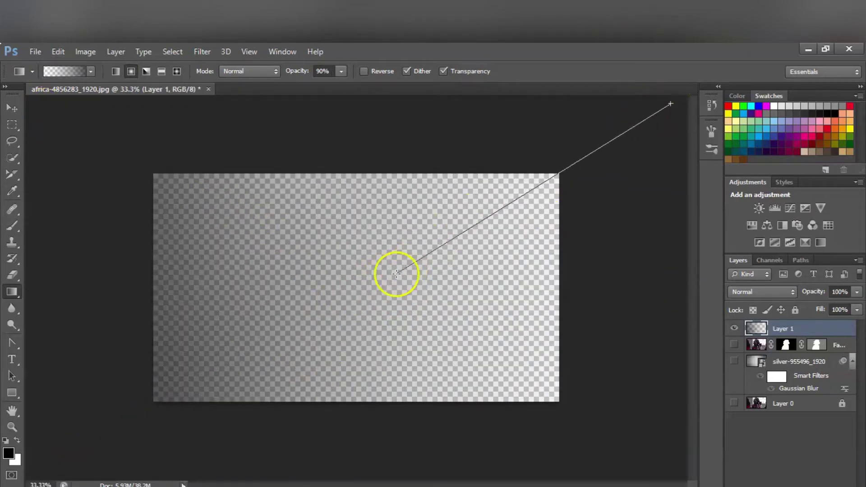
mouse_move(509, 467)
left_mouse_down()
mouse_move(313, 359)
mouse_move(243, 229)
left_mouse_up()
left_click_drag(605, 332, 513, 274)
mouse_move(328, 356)
left_mouse_down()
mouse_move(121, 128)
mouse_move(495, 232)
left_mouse_up()
left_click_drag(636, 264, 535, 251)
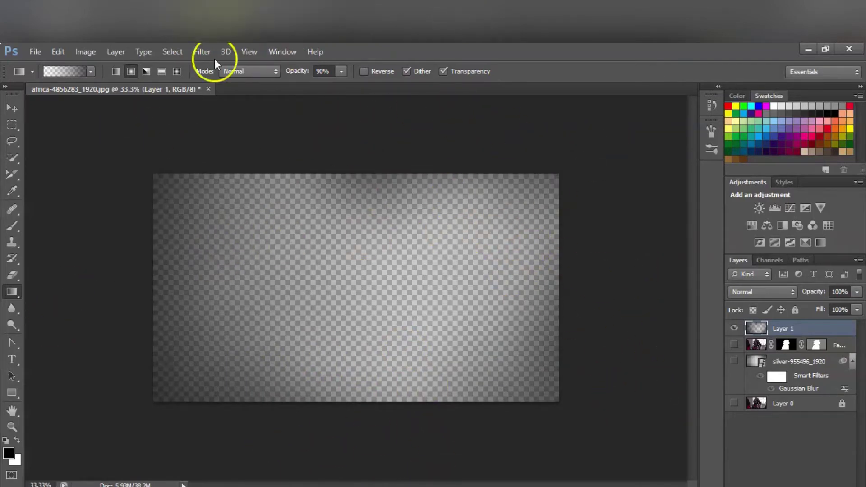
left_click_drag(467, 464, 406, 396)
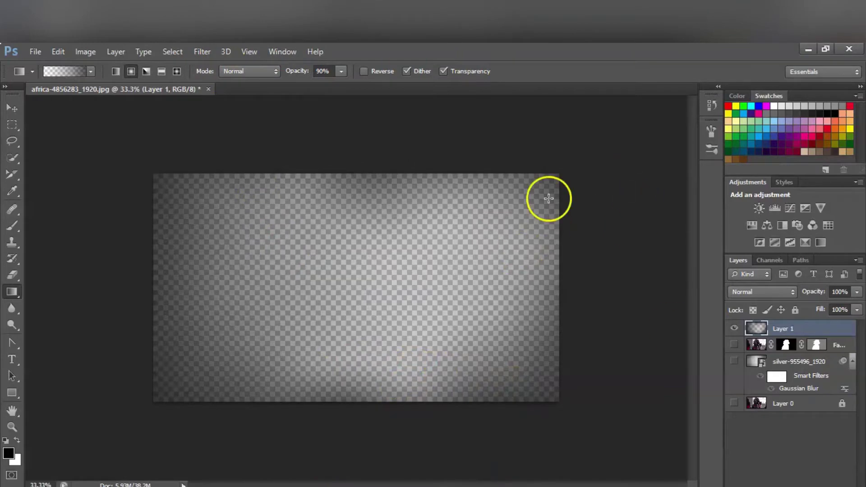
left_click_drag(261, 107, 294, 209)
left_click_drag(622, 179, 551, 234)
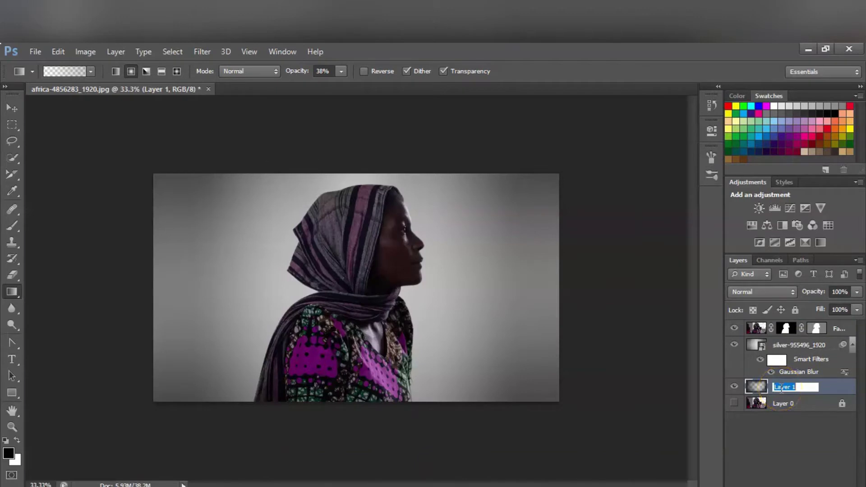
right_click(781, 389)
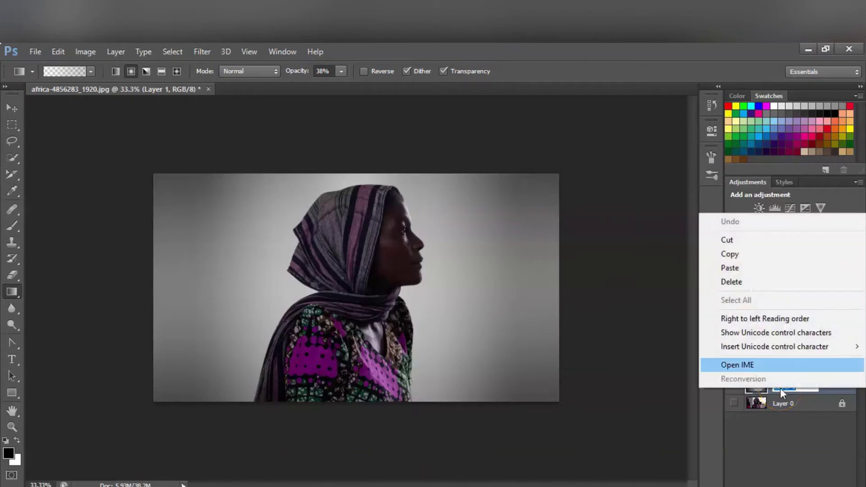
Finish naming the gradient layer Vignette and add a new empty layer
left_click(757, 269)
left_click(781, 458)
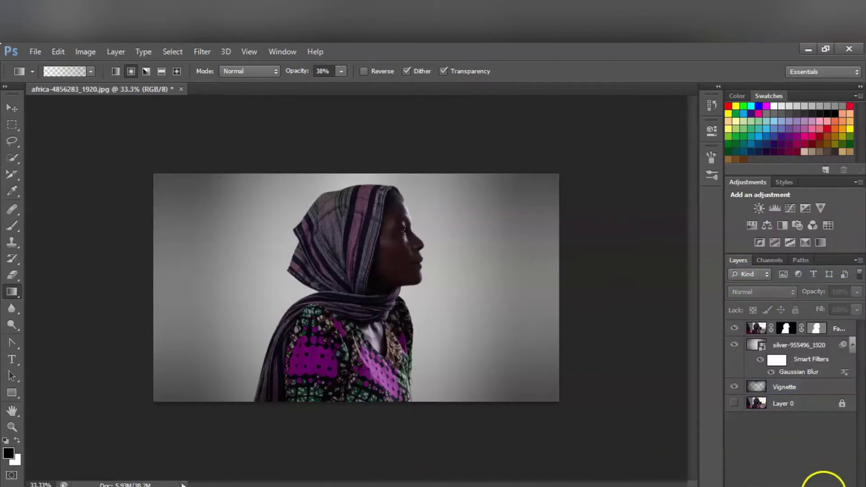
left_click(833, 481)
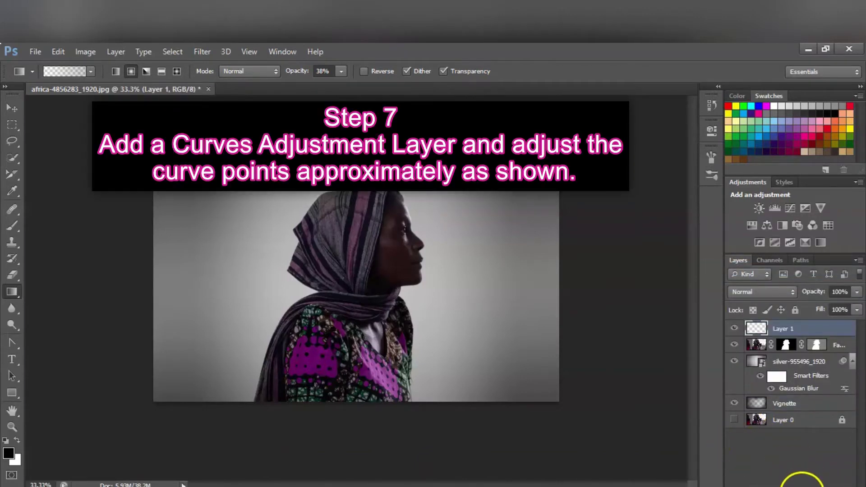
Add a Curves adjustment, pulling in the white point and lifting the highlights
left_click(798, 482)
left_click(746, 294)
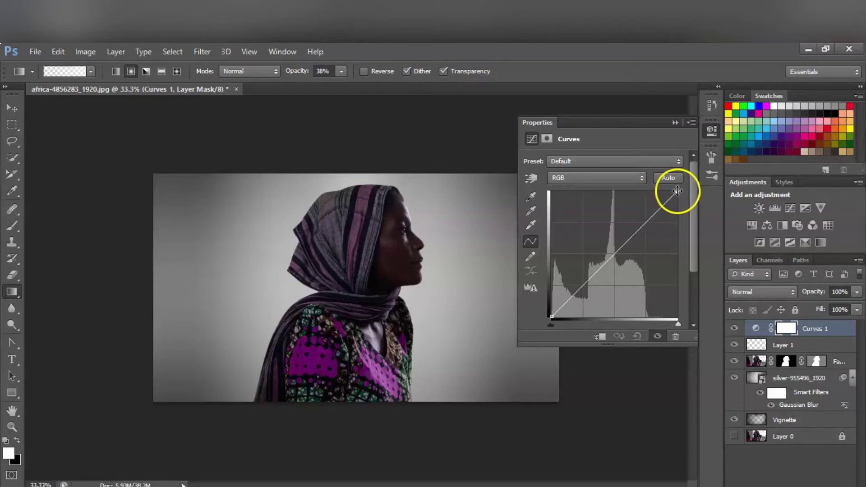
left_click_drag(677, 190, 646, 190)
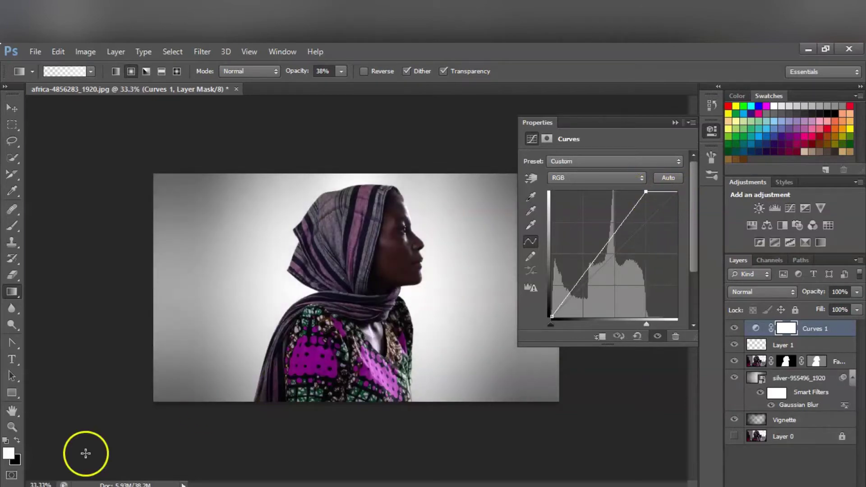
left_click_drag(646, 189, 649, 191)
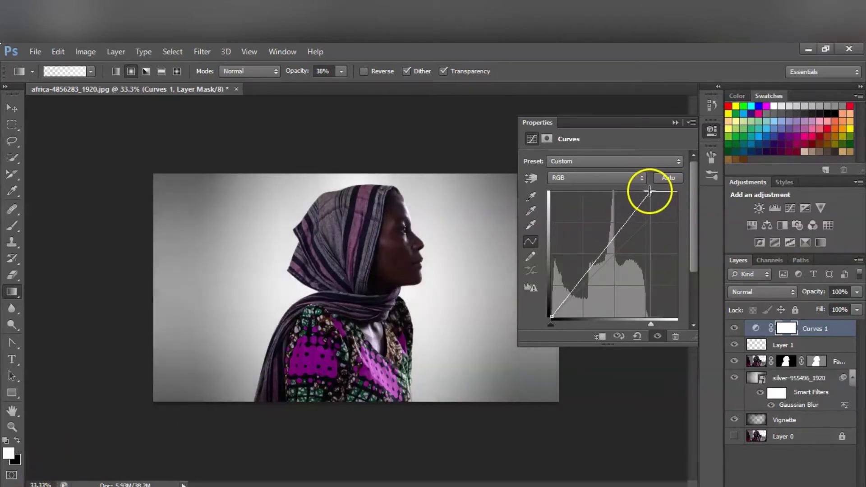
mouse_move(551, 316)
left_mouse_down()
mouse_move(589, 266)
mouse_move(540, 314)
left_mouse_up()
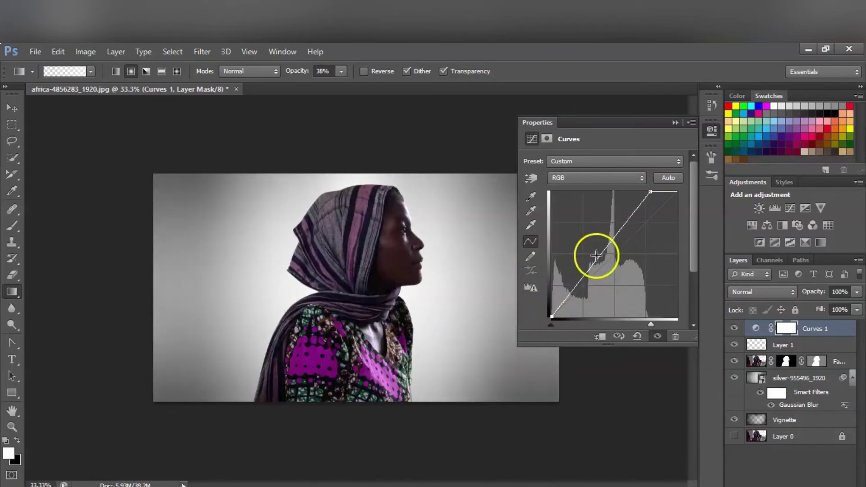
left_click_drag(589, 269, 578, 281)
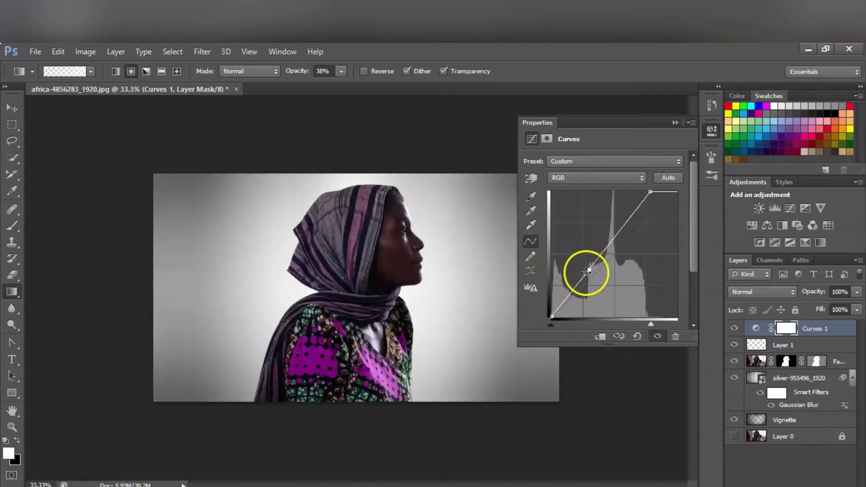
left_click_drag(628, 217, 631, 213)
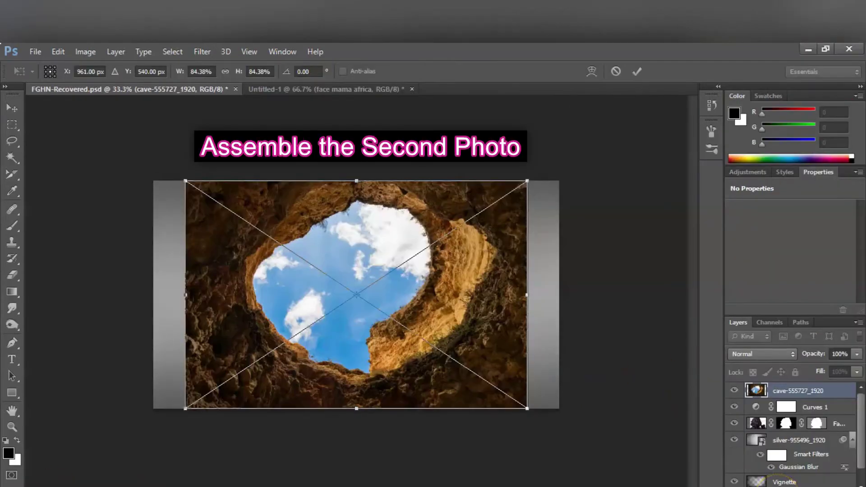
Place the cave photo, add a layer mask, and lower its opacity to see the face
left_click(7, 118)
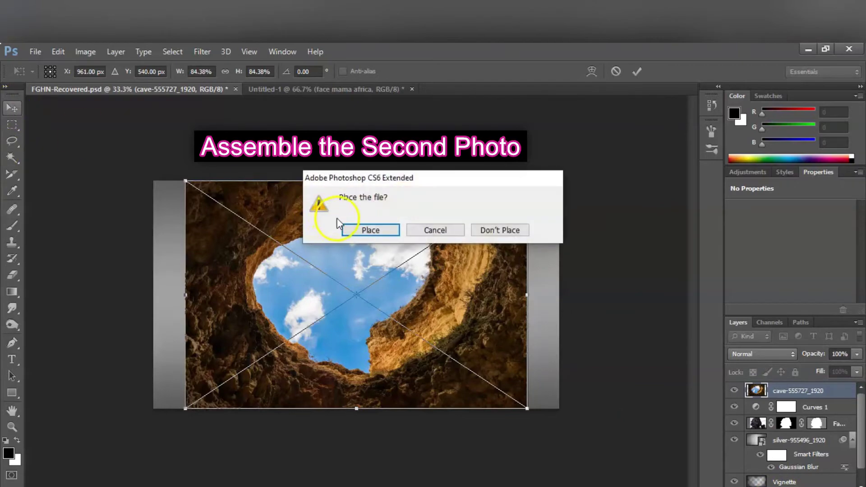
left_click(367, 228)
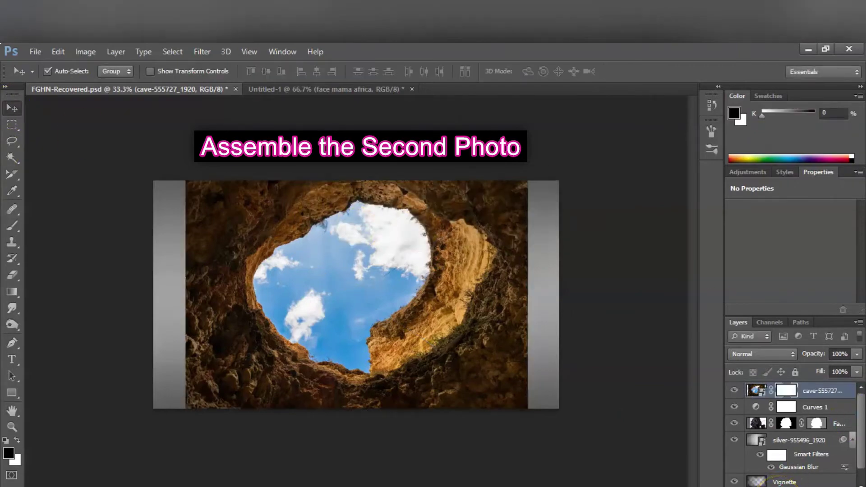
left_click(778, 482)
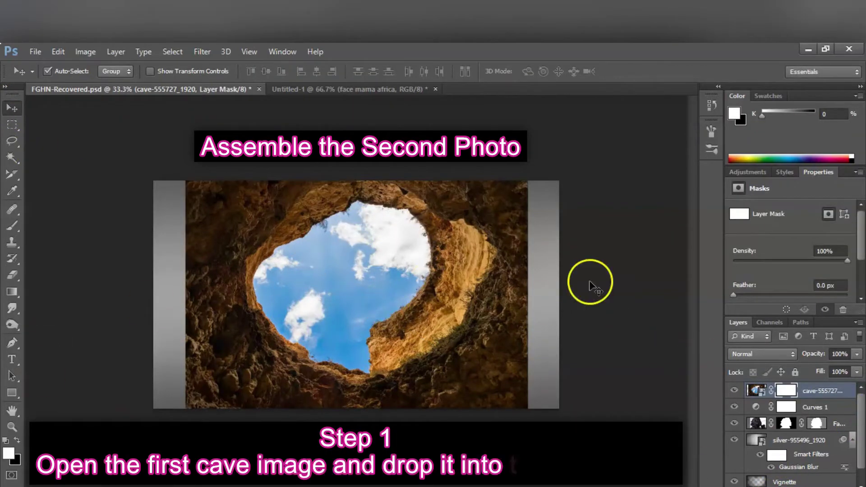
left_click_drag(846, 367, 821, 372)
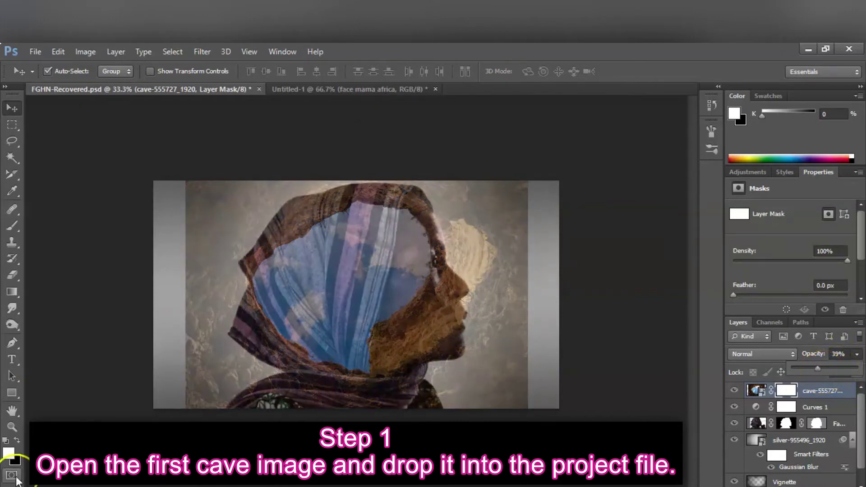
Erase the cave texture outside the head, then shrink the brush to 47
left_click(12, 274)
mouse_move(240, 398)
left_mouse_down()
mouse_move(189, 333)
mouse_move(262, 196)
mouse_move(224, 266)
mouse_move(216, 217)
mouse_move(225, 251)
mouse_move(210, 358)
left_mouse_up()
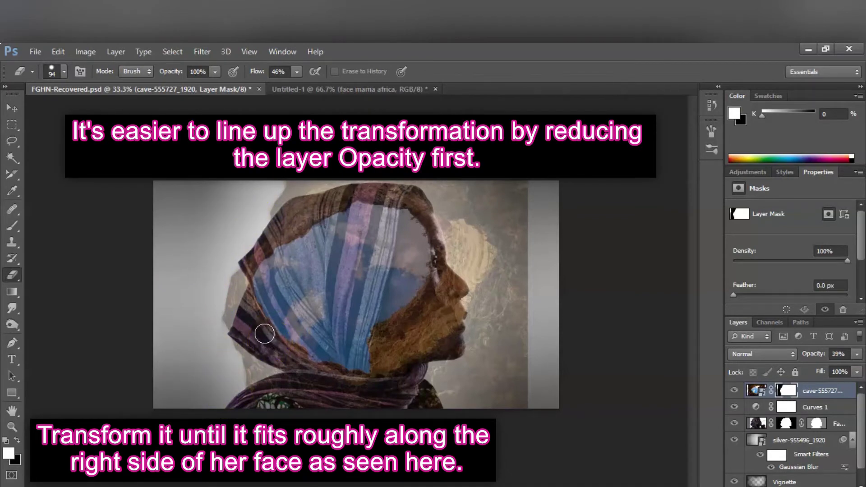
mouse_move(251, 313)
left_mouse_down()
mouse_move(234, 299)
mouse_move(239, 350)
mouse_move(257, 367)
mouse_move(276, 367)
mouse_move(279, 348)
mouse_move(315, 402)
mouse_move(319, 367)
mouse_move(341, 373)
mouse_move(350, 402)
mouse_move(358, 377)
mouse_move(369, 409)
mouse_move(287, 356)
left_mouse_up()
mouse_move(262, 247)
left_mouse_down()
mouse_move(358, 172)
mouse_move(470, 229)
left_mouse_up()
mouse_move(516, 347)
left_mouse_down()
mouse_move(483, 410)
mouse_move(440, 197)
mouse_move(486, 257)
mouse_move(469, 266)
mouse_move(489, 315)
mouse_move(473, 308)
left_mouse_up()
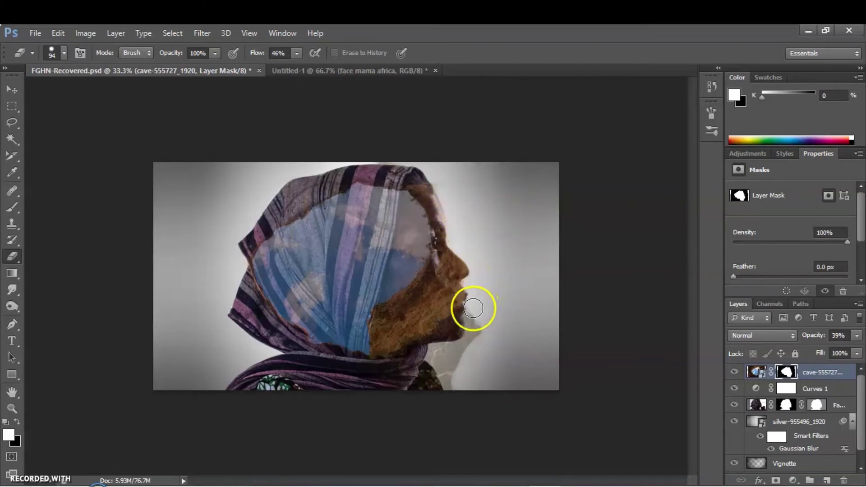
left_click(64, 53)
type("47")
key("Return")
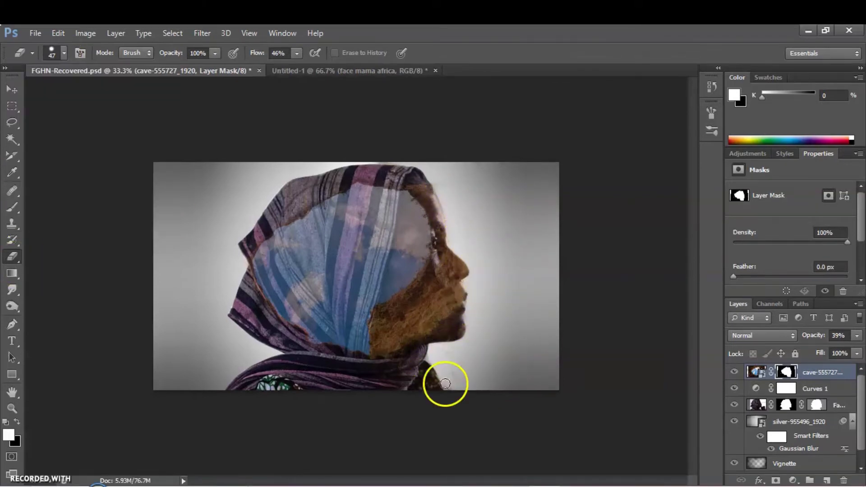
Rename the layer 'cave 1', duplicate it, and hide the copy
double_click(821, 372)
type("cave 1")
key("Return")
key("alt+l")
key("d")
key("Return")
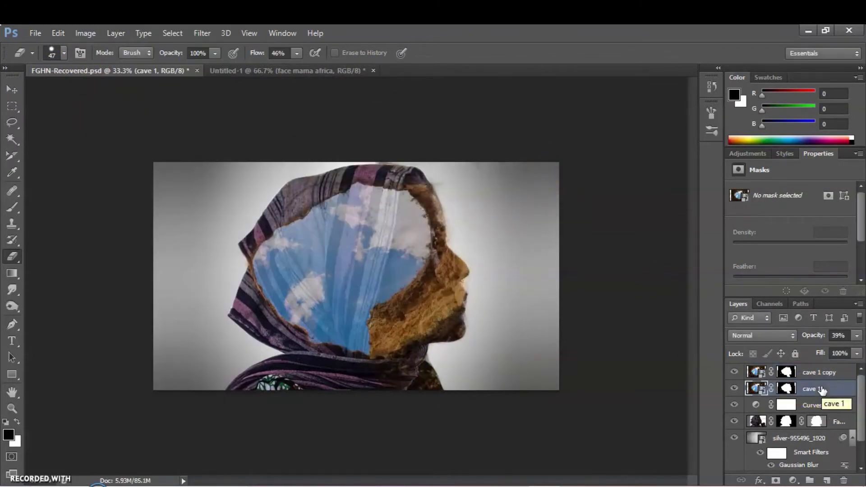
left_click(734, 372)
Rasterize cave 1 and erase the cave texture from the face, neck and forehead
left_click(734, 389)
left_click(807, 388)
left_click(448, 319)
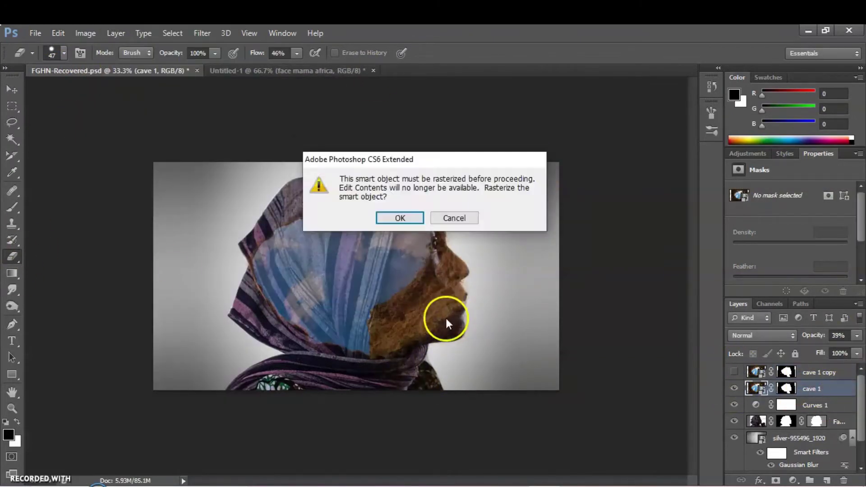
key("Return")
mouse_move(381, 318)
left_mouse_down()
mouse_move(421, 344)
mouse_move(406, 182)
mouse_move(437, 255)
mouse_move(378, 346)
left_mouse_up()
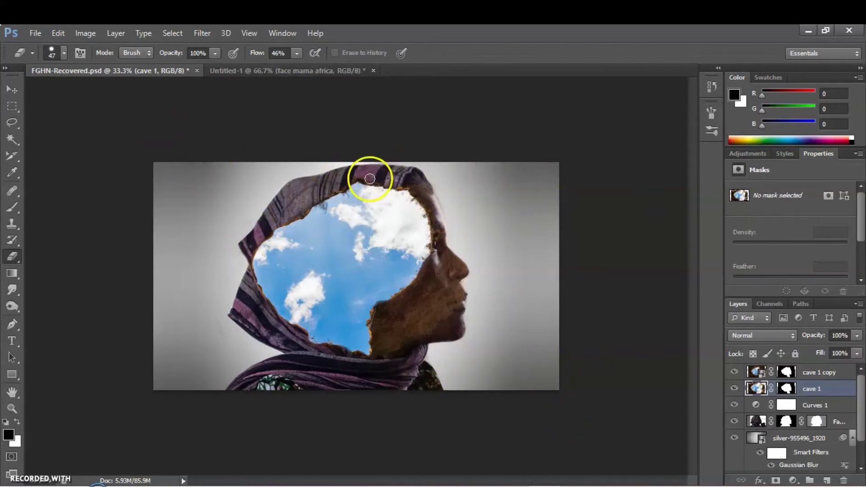
Enlarge the placed giraffe photo over the head and lower its opacity
left_click_drag(290, 306, 277, 347)
left_click_drag(407, 243, 422, 199)
left_click(856, 335)
left_click_drag(857, 350, 825, 352)
left_click_drag(386, 268, 393, 280)
left_click_drag(263, 202, 251, 182)
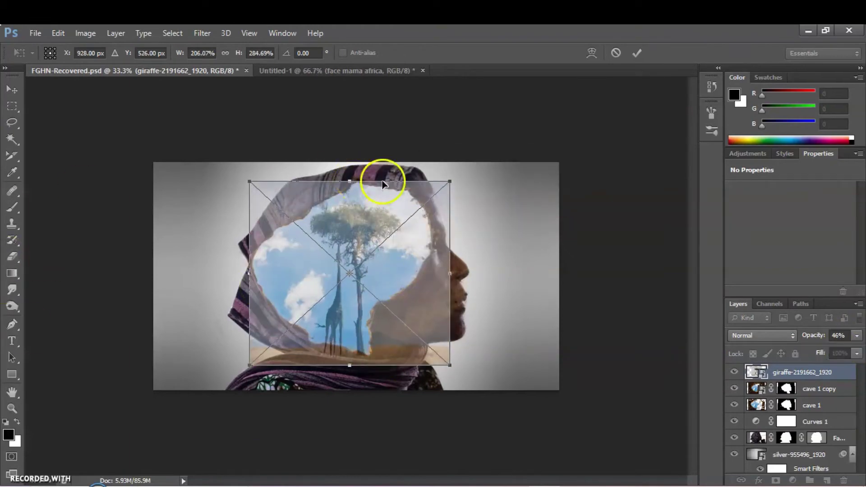
Commit the giraffe transform and mask it away left of the head and along the headscarf
key("Return")
key("e")
key("x")
mouse_move(280, 344)
left_mouse_down()
mouse_move(251, 281)
mouse_move(323, 365)
mouse_move(402, 365)
mouse_move(383, 313)
mouse_move(400, 296)
mouse_move(429, 195)
mouse_move(440, 267)
mouse_move(446, 252)
left_mouse_up()
mouse_move(256, 242)
left_mouse_down()
mouse_move(300, 201)
mouse_move(290, 212)
mouse_move(350, 180)
left_mouse_up()
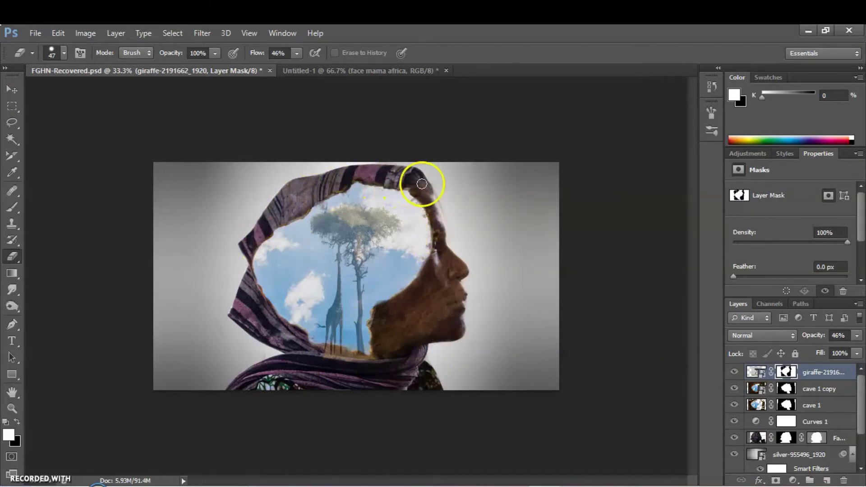
Set the giraffe layer to 100% opacity and enlarge the placed sunset landscape
left_click_drag(856, 335, 852, 349)
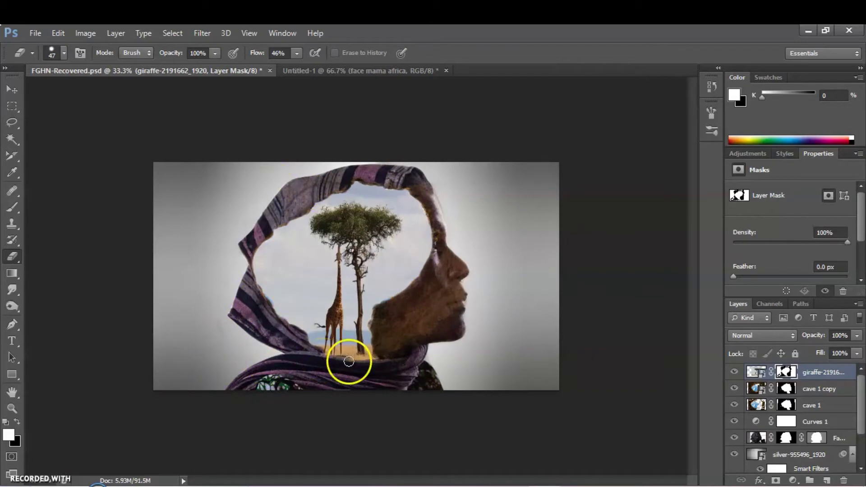
left_click_drag(315, 245, 493, 171)
left_click(11, 91)
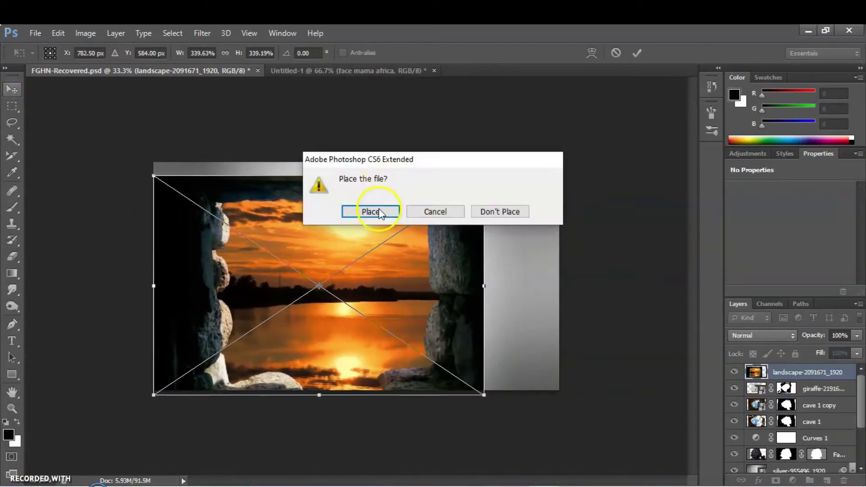
Place the sunset landscape, lower its opacity, and erase it around the scarf and face
key("Return")
left_click(856, 335)
left_click_drag(819, 351, 807, 351)
key("e")
mouse_move(161, 385)
left_mouse_down()
mouse_move(271, 379)
mouse_move(236, 361)
mouse_move(232, 329)
mouse_move(260, 247)
mouse_move(300, 188)
mouse_move(255, 245)
mouse_move(267, 197)
mouse_move(290, 211)
left_mouse_up()
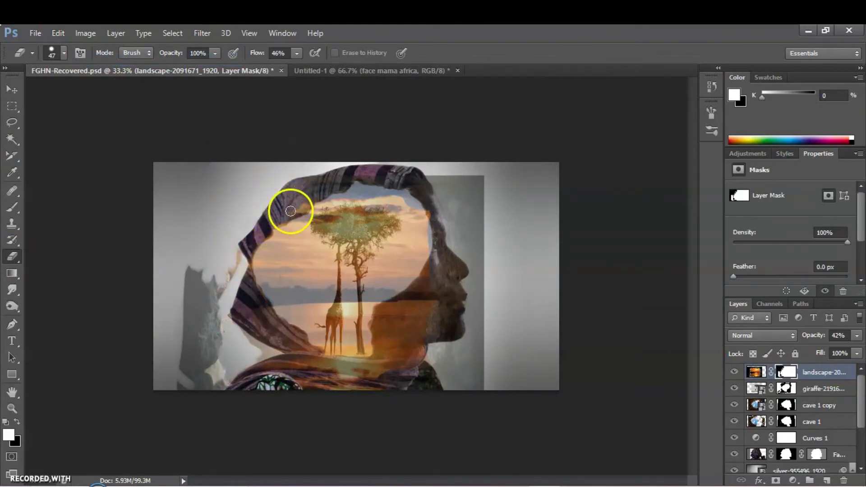
mouse_move(228, 282)
left_mouse_down()
mouse_move(195, 331)
mouse_move(300, 344)
mouse_move(270, 325)
left_mouse_up()
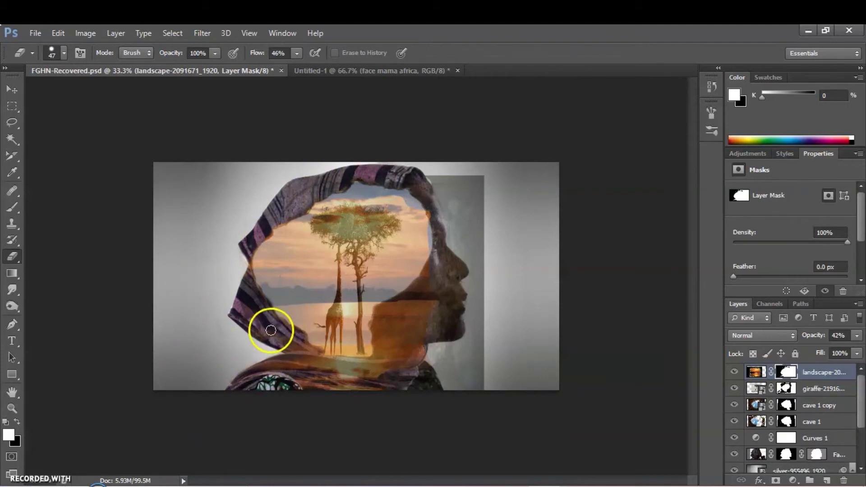
mouse_move(387, 329)
left_mouse_down()
mouse_move(374, 325)
mouse_move(466, 263)
mouse_move(479, 295)
mouse_move(483, 212)
mouse_move(429, 354)
left_mouse_up()
Stretch the landscape layer taller and move the giraffe layer above it
key("v")
key("ctrl+t")
left_click_drag(405, 162, 405, 150)
left_click_drag(318, 395, 322, 436)
key("Return")
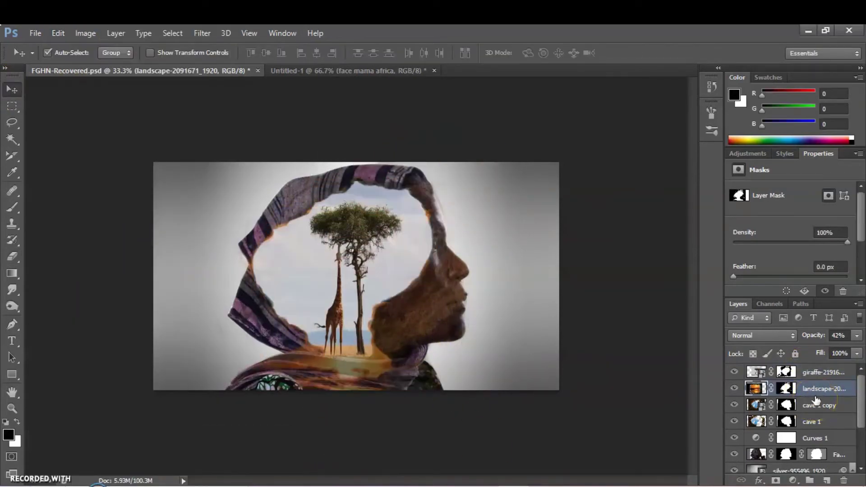
mouse_move(819, 374)
left_mouse_down()
mouse_move(820, 400)
mouse_move(819, 366)
left_mouse_up()
Select the landscape, then the cave 1 layer, dismissing an accidental layer style dialog
left_click(823, 389)
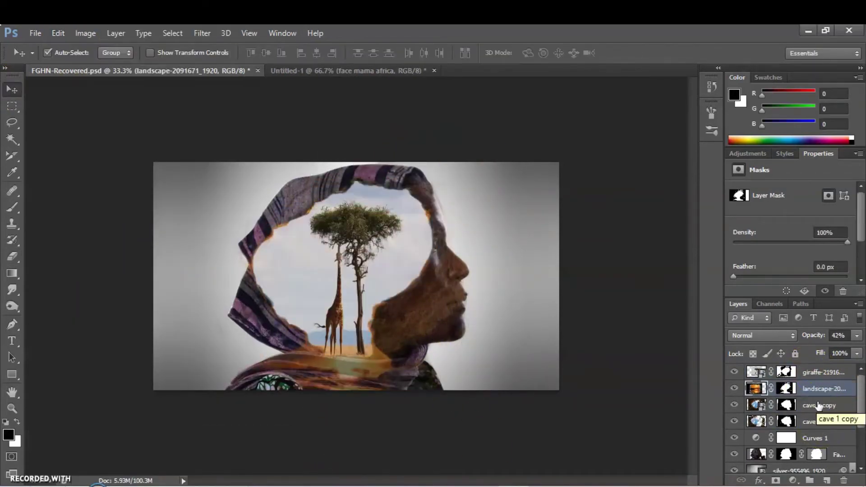
key("4")
key("2")
key("e")
left_click(734, 421)
double_click(756, 421)
key("Escape")
Lower the cave 1 copy layer's opacity to 17%
left_click(733, 404)
left_click(819, 405)
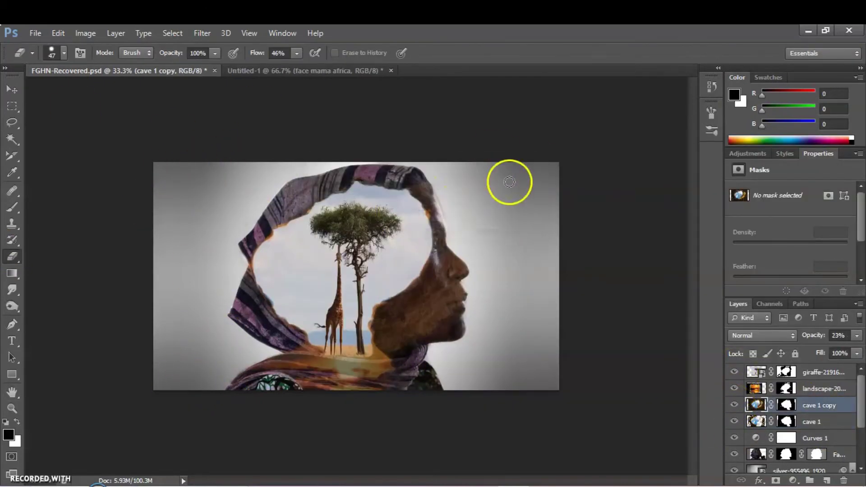
mouse_move(856, 335)
left_mouse_down()
mouse_move(802, 353)
mouse_move(834, 353)
left_mouse_up()
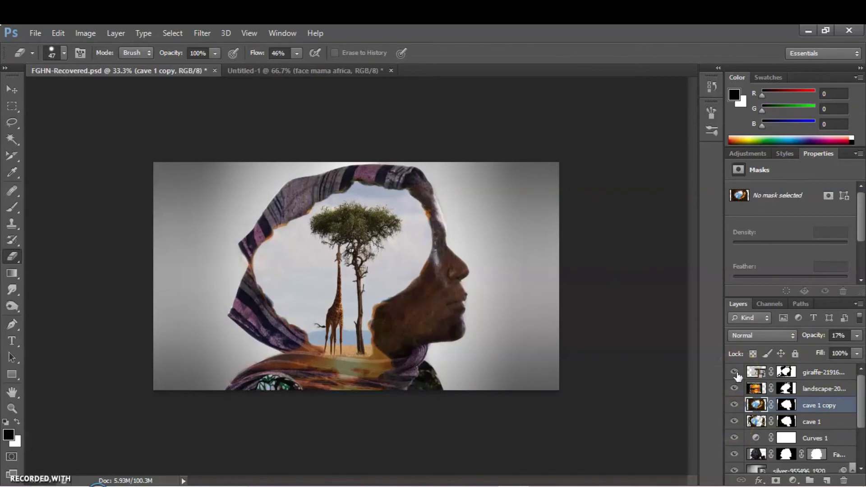
left_click(818, 388)
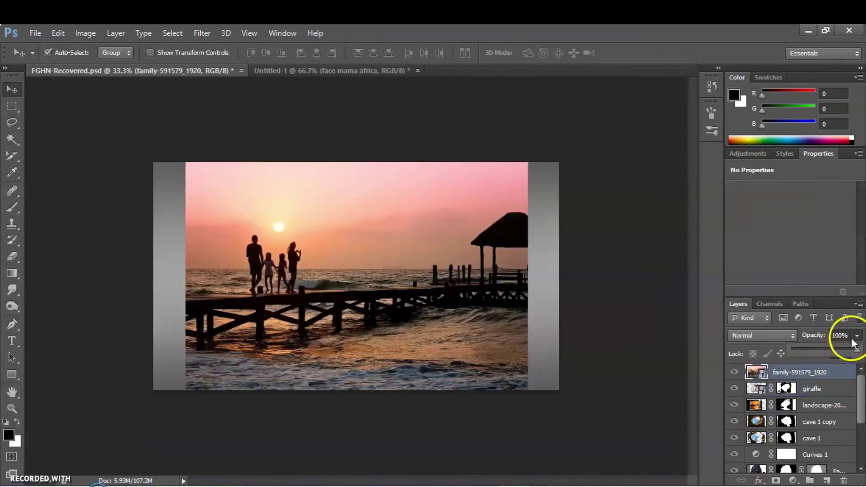
Lower the family pier photo's opacity and stretch it over the head silhouette
left_click_drag(856, 335, 838, 353)
left_click_drag(441, 311, 434, 379)
left_click(58, 33)
left_click(145, 252)
left_click_drag(349, 387, 262, 439)
left_click_drag(350, 242, 349, 176)
left_click_drag(347, 298, 348, 228)
left_click_drag(404, 266, 378, 267)
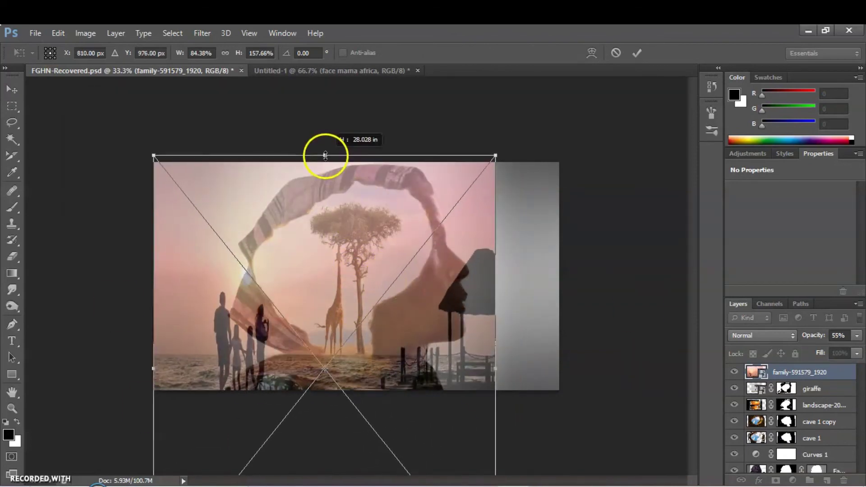
key("Return")
Mask the family photo, erasing its edges along the hood and face with a size-30 brush
key("e")
left_click(64, 53)
left_click_drag(194, 189, 214, 374)
mouse_move(519, 189)
left_mouse_down()
mouse_move(506, 340)
mouse_move(487, 300)
left_mouse_up()
left_click(64, 53)
type("30")
left_click(434, 228)
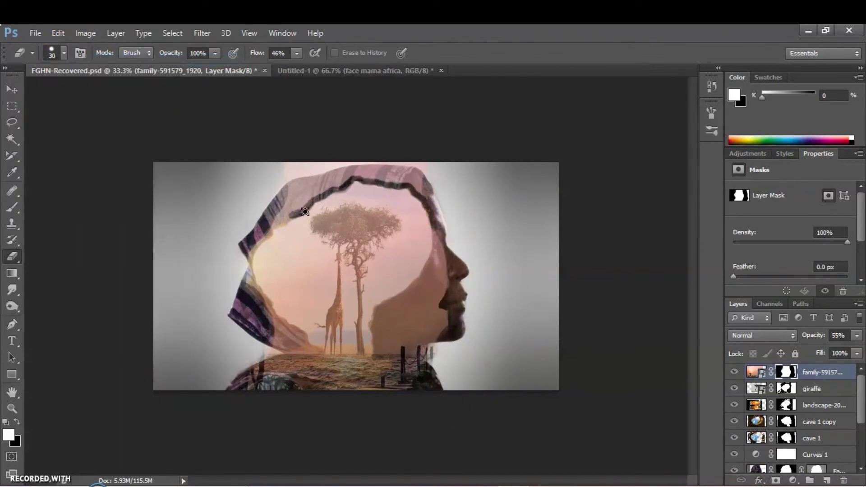
mouse_move(252, 281)
left_mouse_down()
mouse_move(293, 329)
mouse_move(254, 364)
mouse_move(297, 337)
left_mouse_up()
mouse_move(380, 311)
left_mouse_down()
mouse_move(380, 344)
mouse_move(409, 286)
mouse_move(392, 350)
left_mouse_up()
left_click(65, 54)
mouse_move(275, 212)
left_mouse_down()
mouse_move(359, 170)
mouse_move(446, 259)
mouse_move(469, 358)
left_mouse_up()
Set the family photo to 39% opacity and reduce the brush size to 14
left_click(856, 335)
left_click_drag(821, 347, 814, 347)
left_click(64, 54)
type("14")
key("Return")
Undo an attempted erase on the family layer and add a Hue/Saturation adjustment layer
left_click(756, 405)
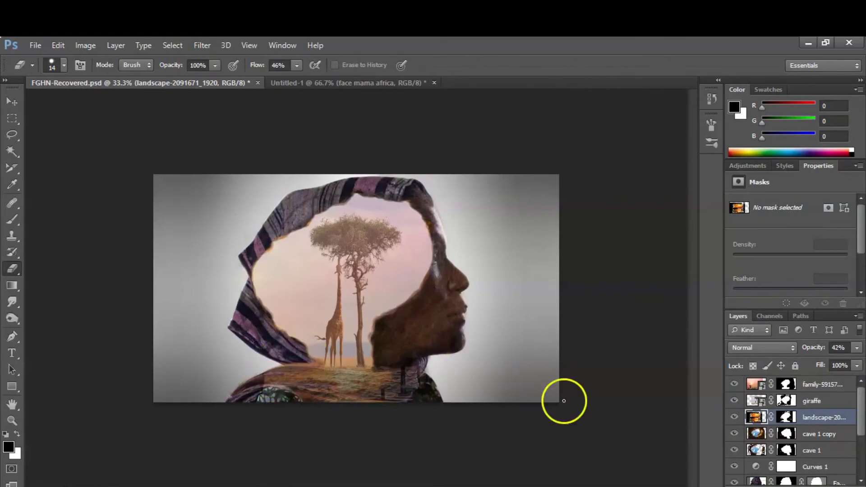
key("alt+period")
left_click(332, 404)
left_click(396, 229)
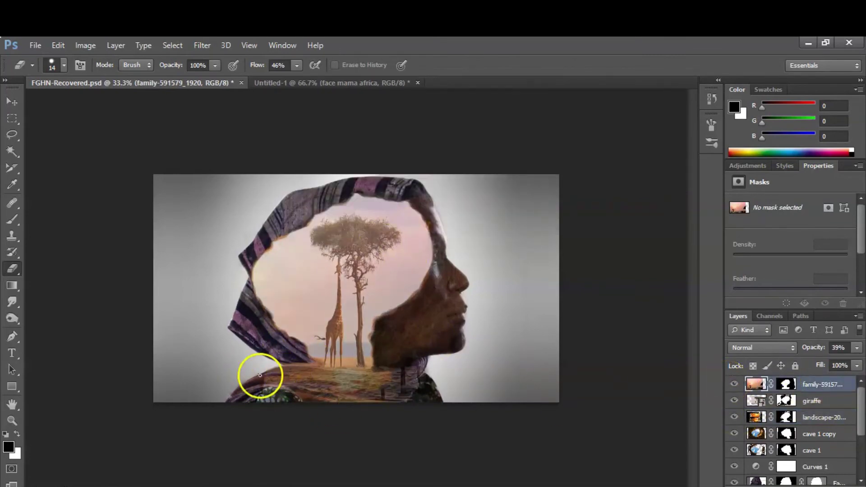
left_click(48, 52)
left_click(90, 71)
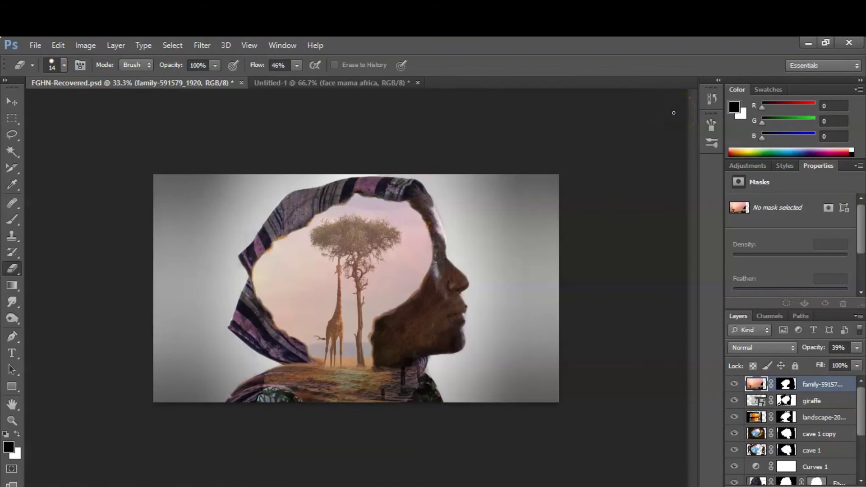
key("v")
left_click(787, 337)
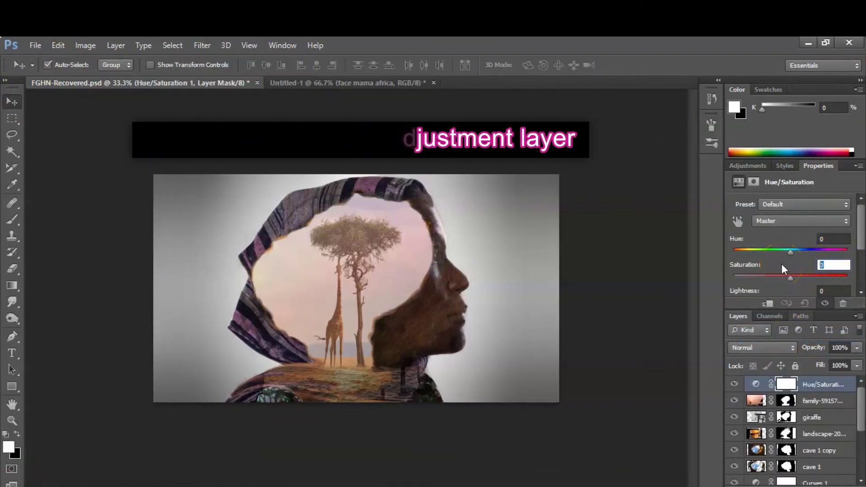
Enter Saturation -41 and gather the image layers into Group 1
type("41")
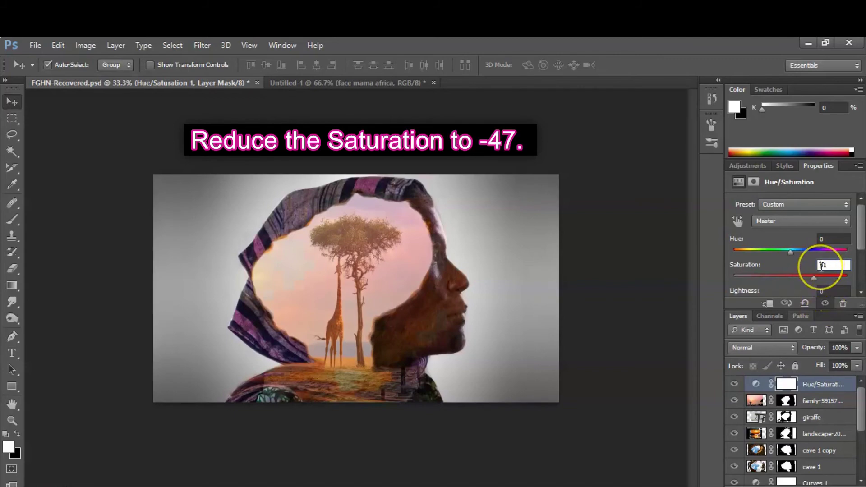
type("-")
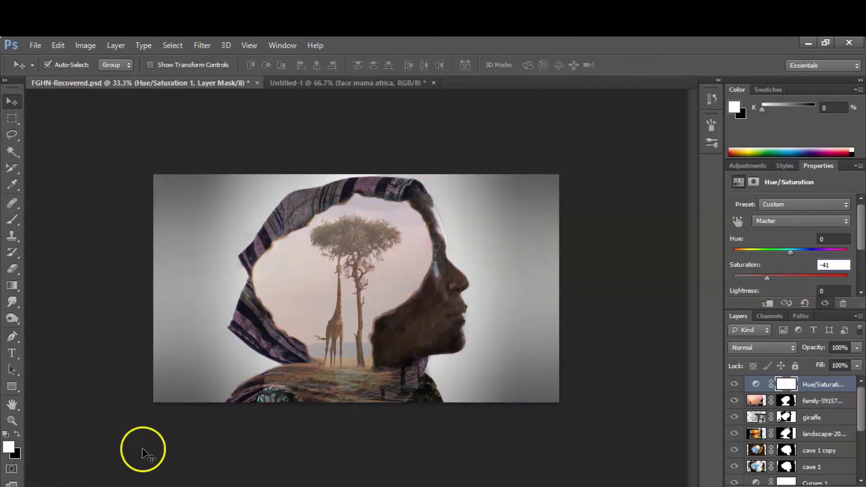
left_click(665, 361)
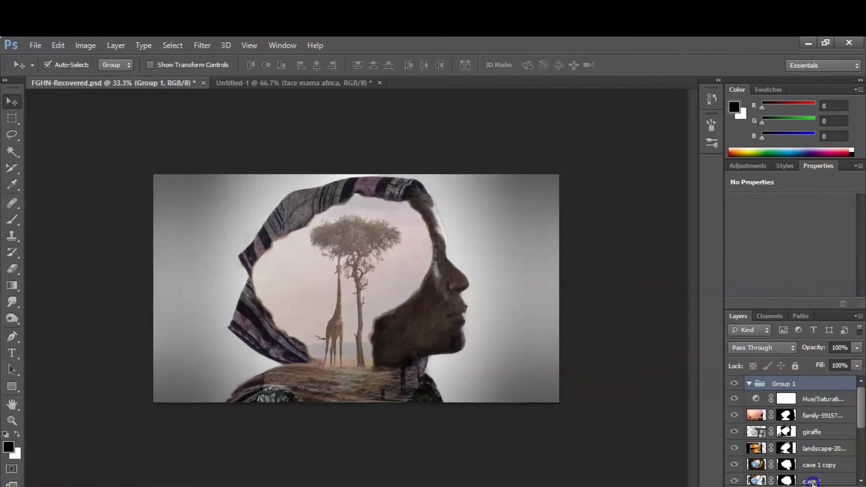
left_click(845, 414)
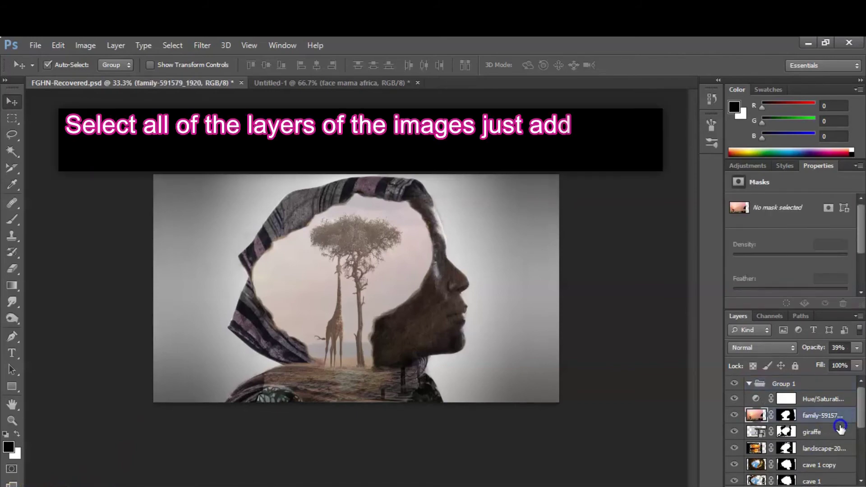
Move the giraffe, landscape, cave 1 copy and cave 1 layers into the group named cave
left_click(836, 431, "ctrl")
left_click(834, 448, "ctrl")
left_click(831, 465, "ctrl")
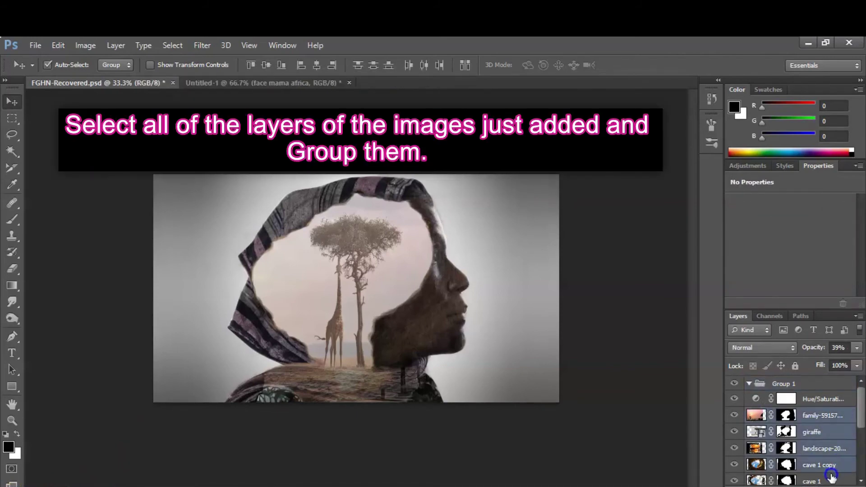
left_click(830, 480, "ctrl")
left_click_drag(823, 420, 767, 387)
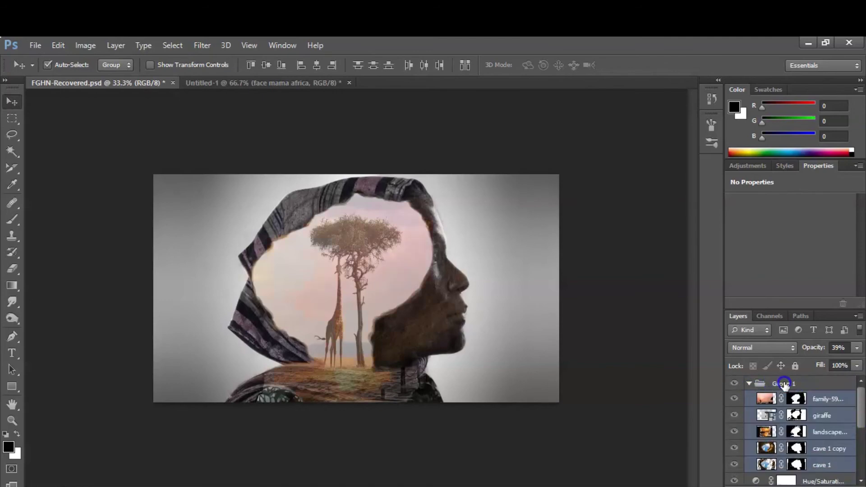
double_click(783, 384)
type("cave")
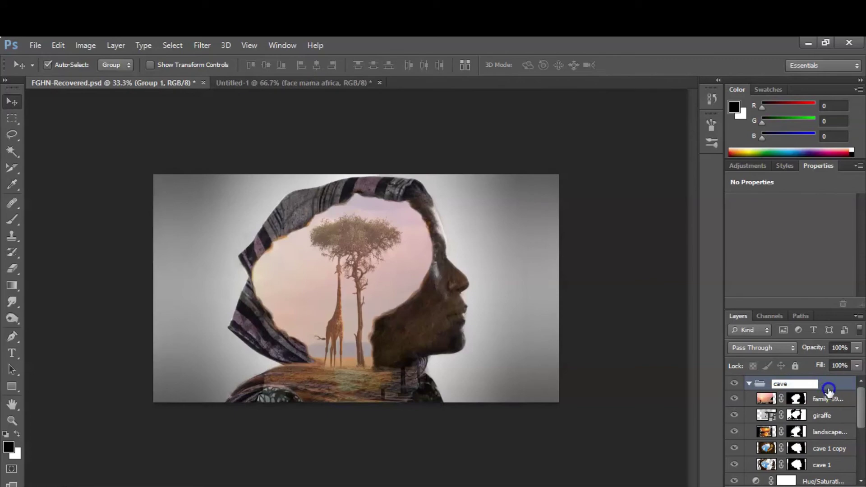
left_click(828, 389)
Place the cave group below Hue/Saturation, blend it as Lighter Color, and add a mask
left_click(748, 384)
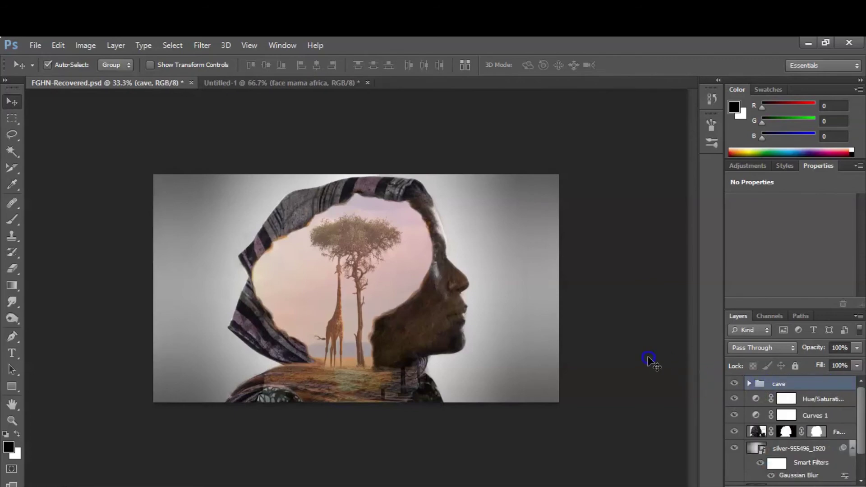
left_click_drag(816, 384, 817, 407)
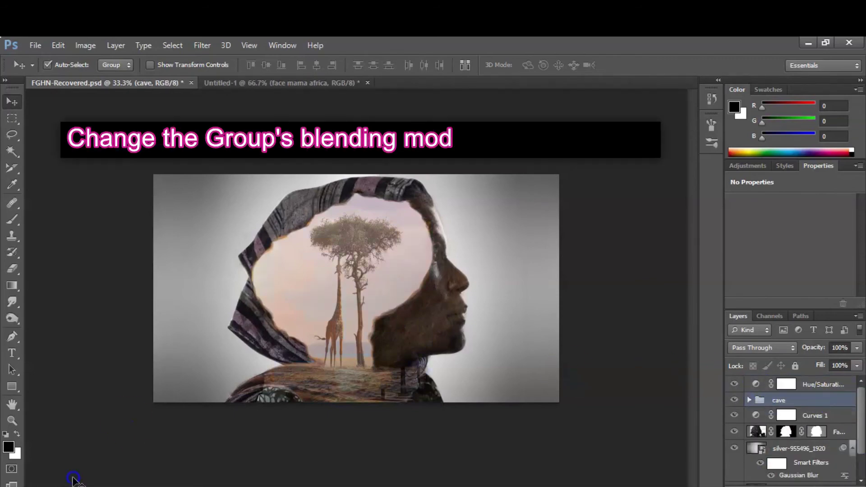
left_click(774, 348)
left_click(767, 194)
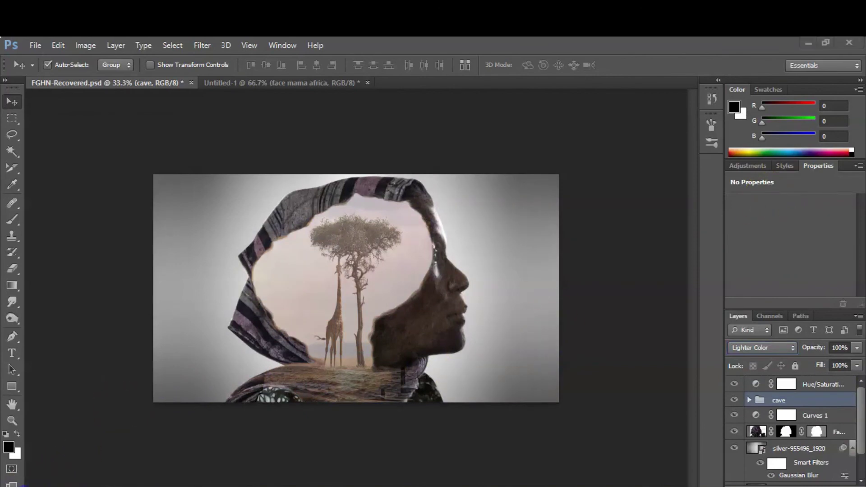
left_click(766, 486)
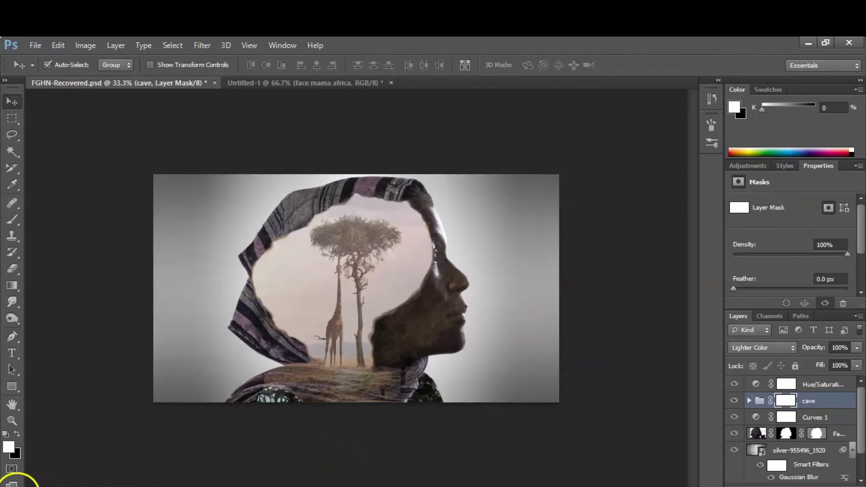
left_click(821, 387)
Set the Hue/Saturation layer to Saturation -54 and Lightness +12
left_click(832, 264)
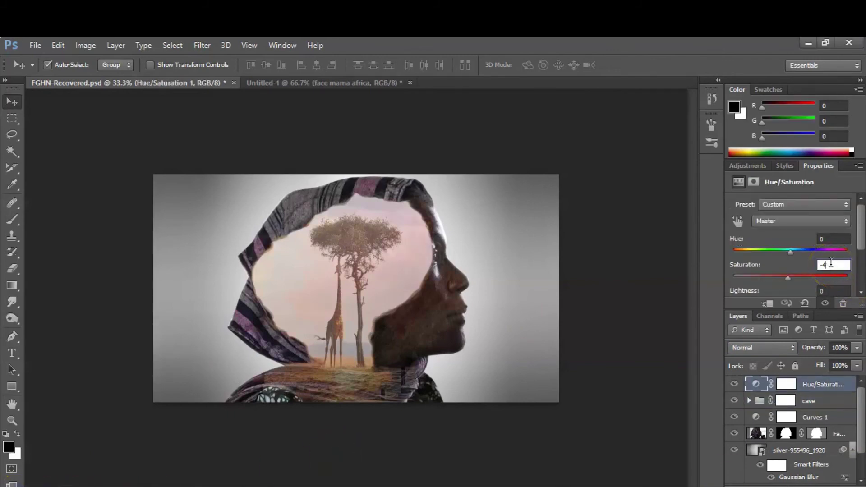
type("54")
left_click(830, 291)
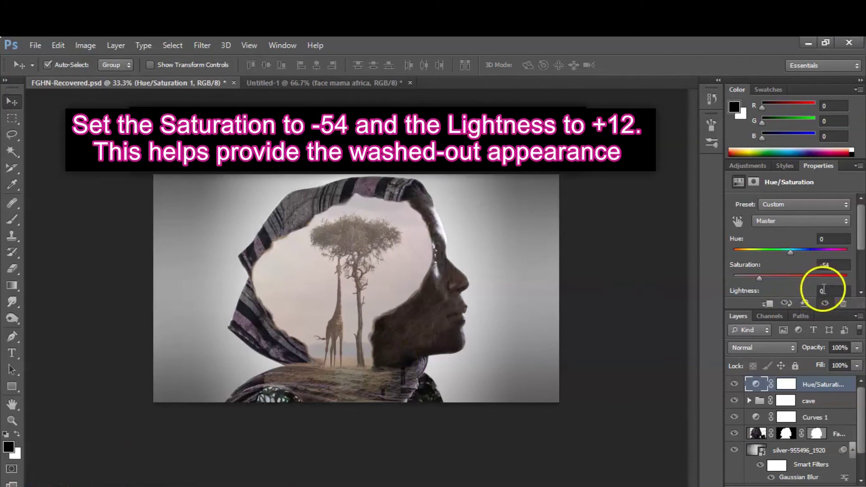
left_click(822, 290)
type("12")
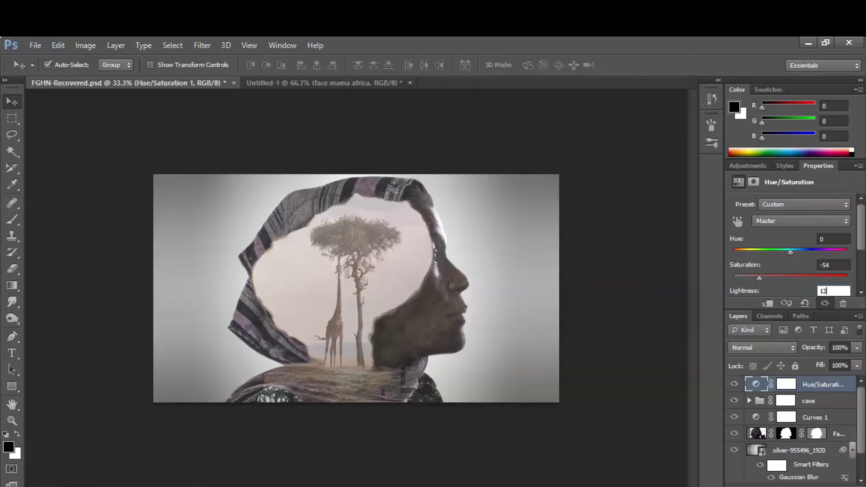
left_click(792, 478)
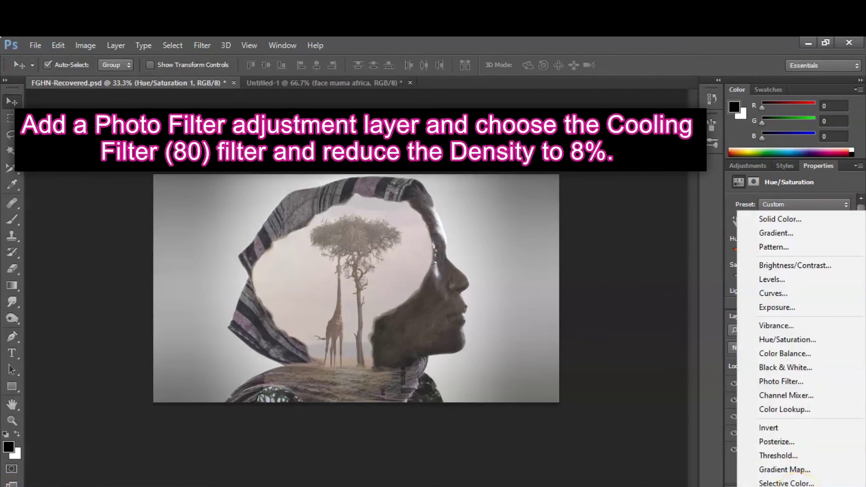
Add a Photo Filter layer using Cooling Filter (80) at 8% density
left_click(793, 384)
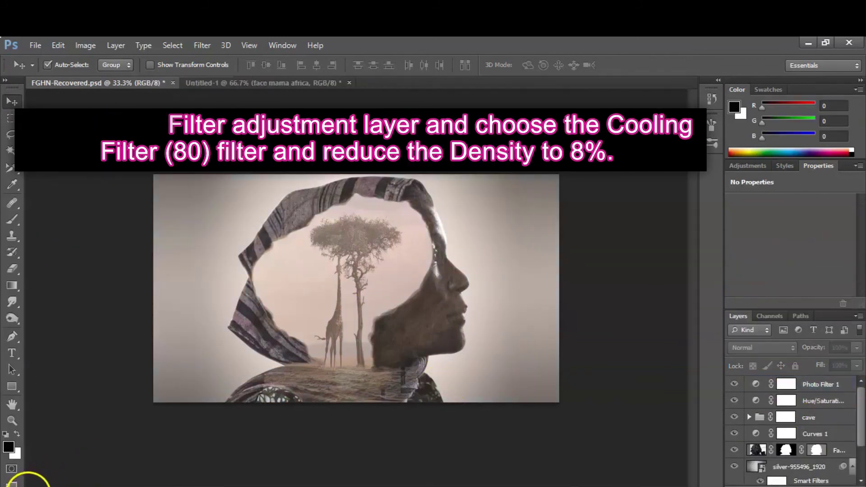
left_click(824, 384)
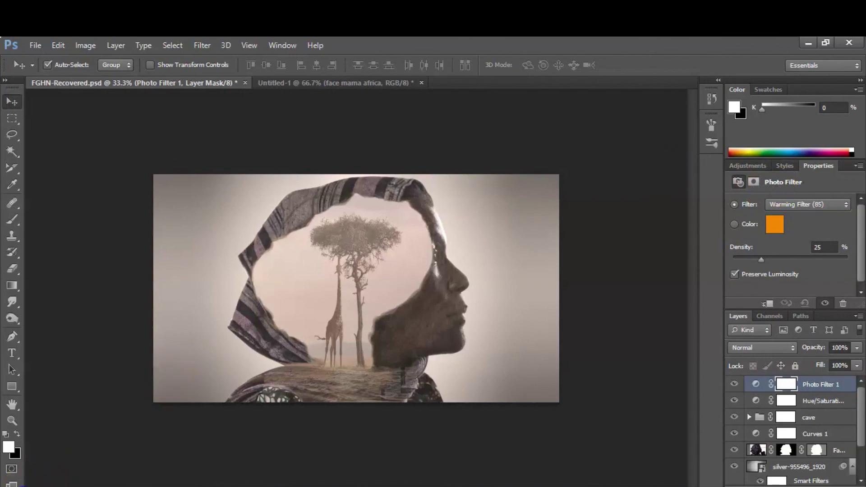
left_click(829, 204)
left_click(816, 248)
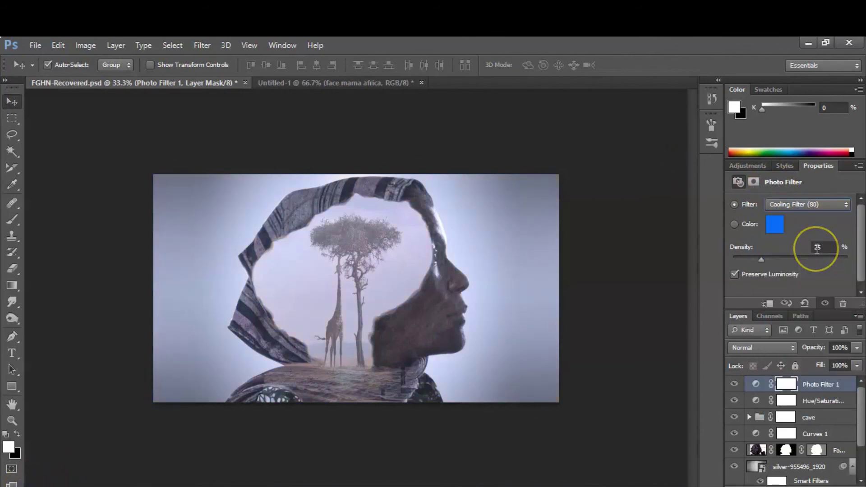
key("BackSpace")
key("BackSpace")
type("8")
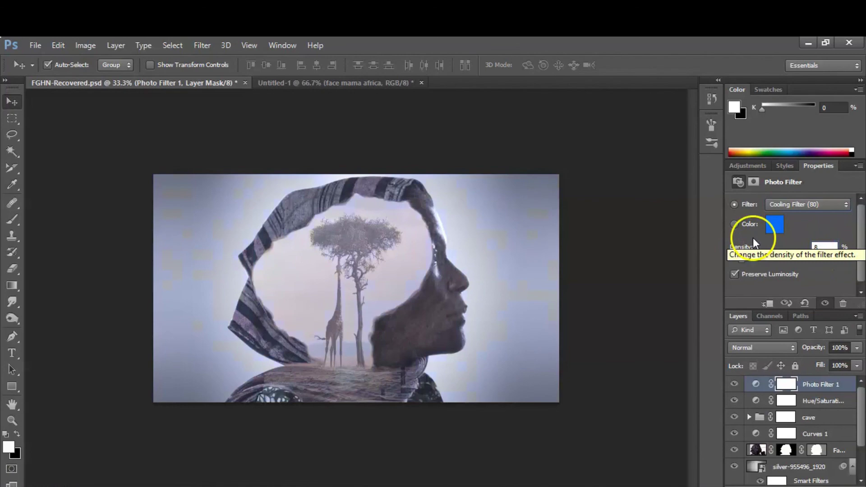